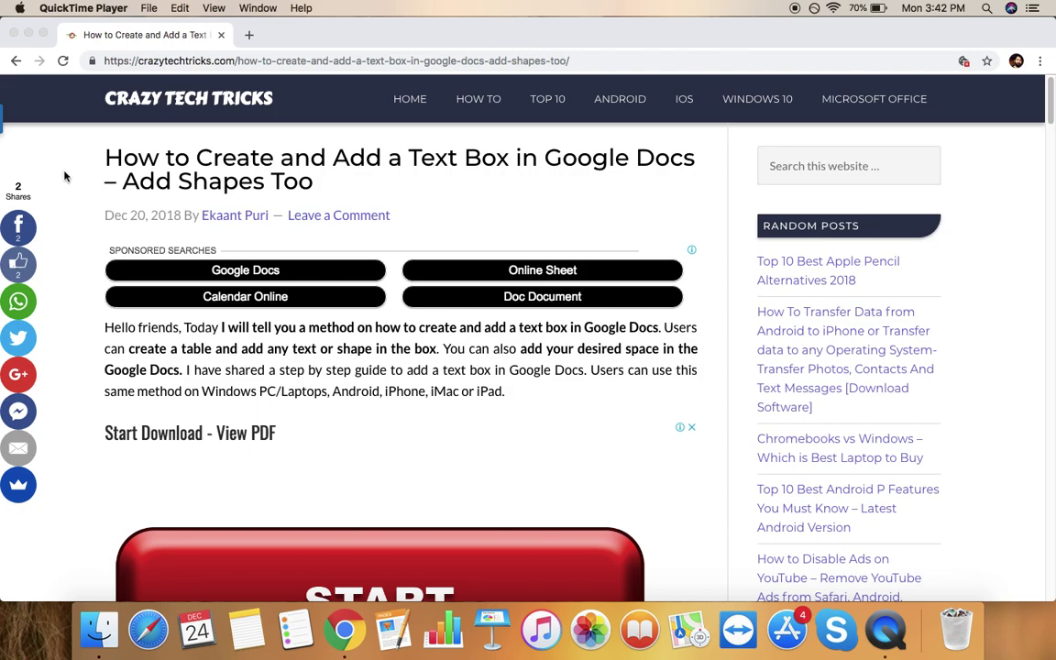
- Scroll the Crazy Tech Tricks article down to its numbered Google Docs steps
scroll(65, 175, "down", 1)
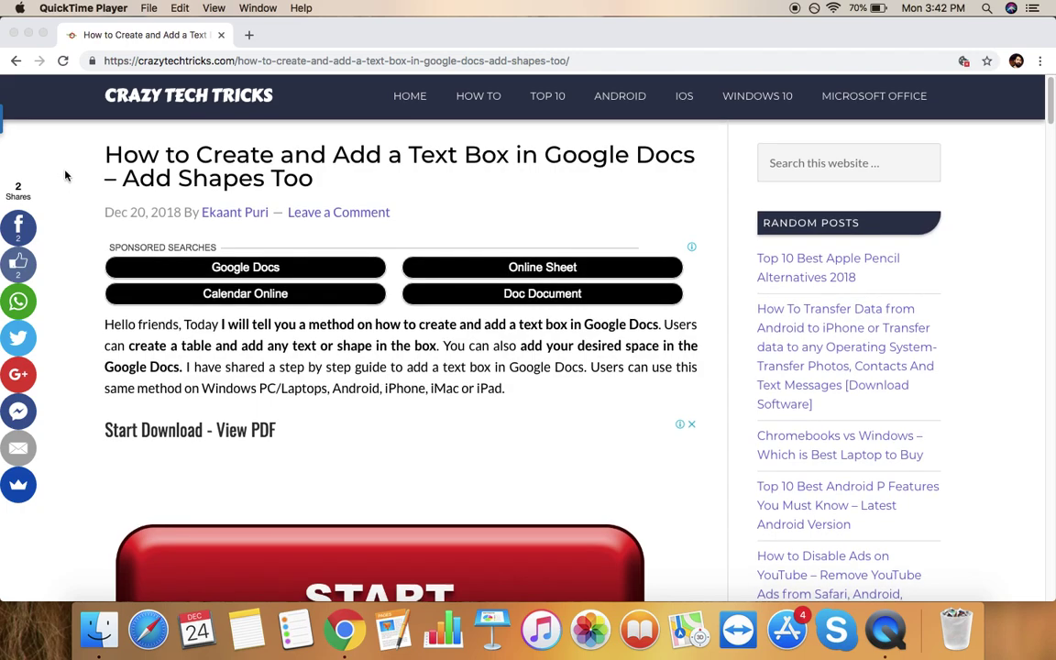
scroll(65, 175, "down", 2)
scroll(73, 183, "down", 10)
scroll(83, 197, "down", 8)
scroll(84, 199, "down", 1)
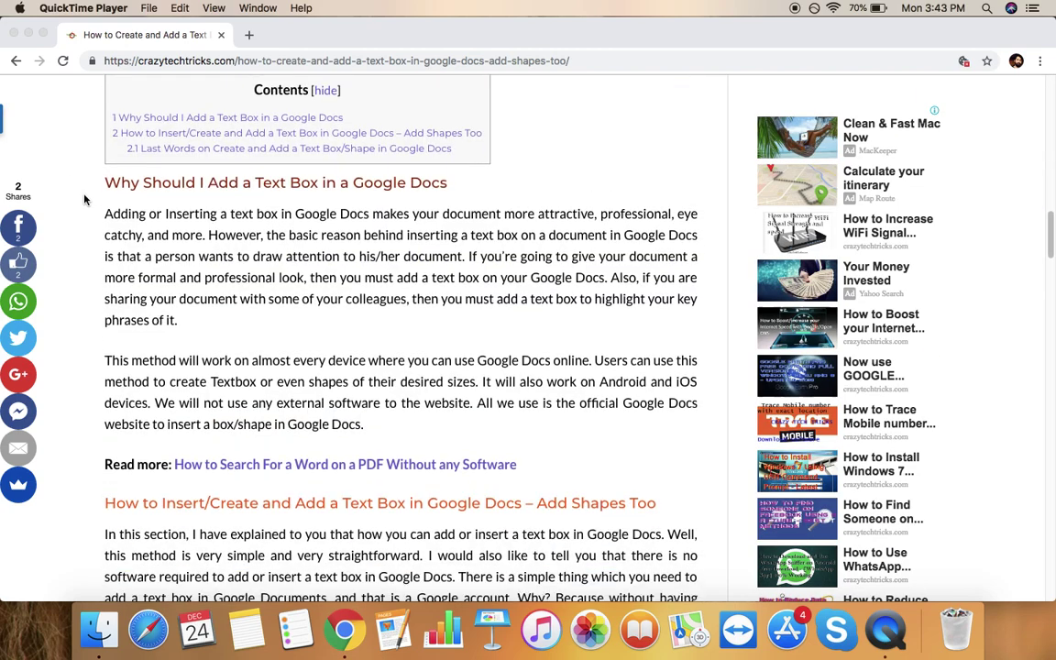
scroll(83, 200, "down", 3)
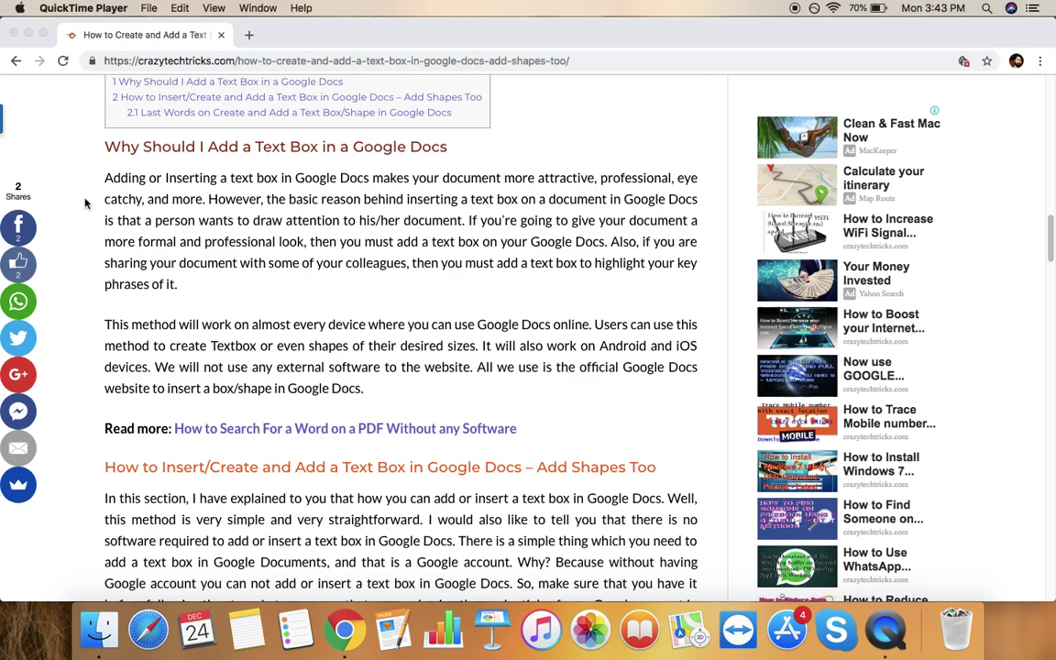
scroll(254, 217, "down", 5)
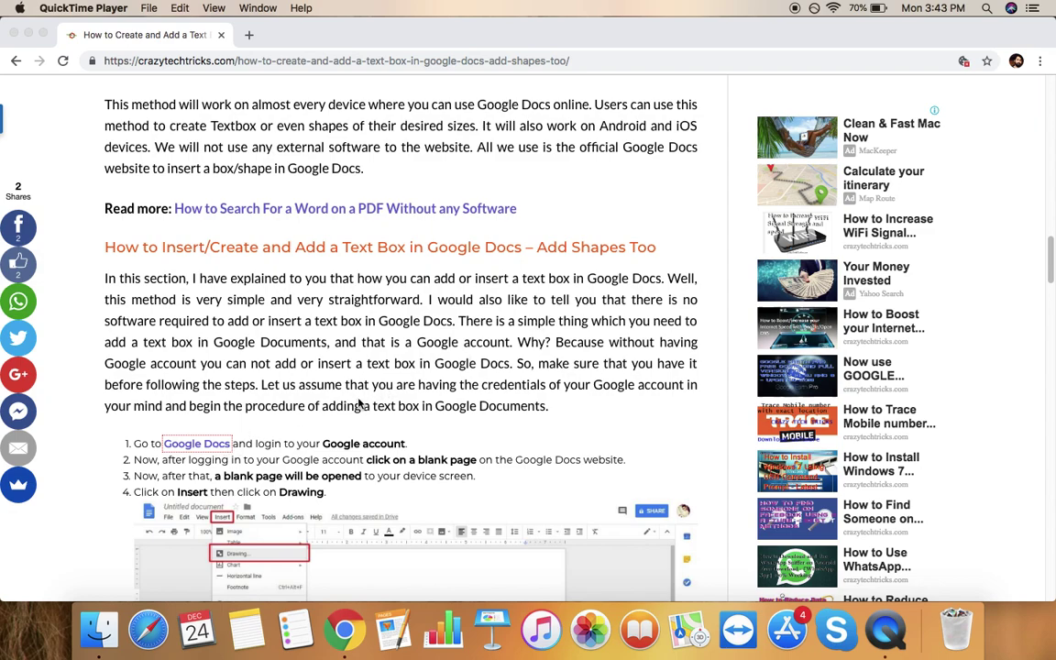
- Open Google Docs from the article's link and create a blank document
left_click(327, 389)
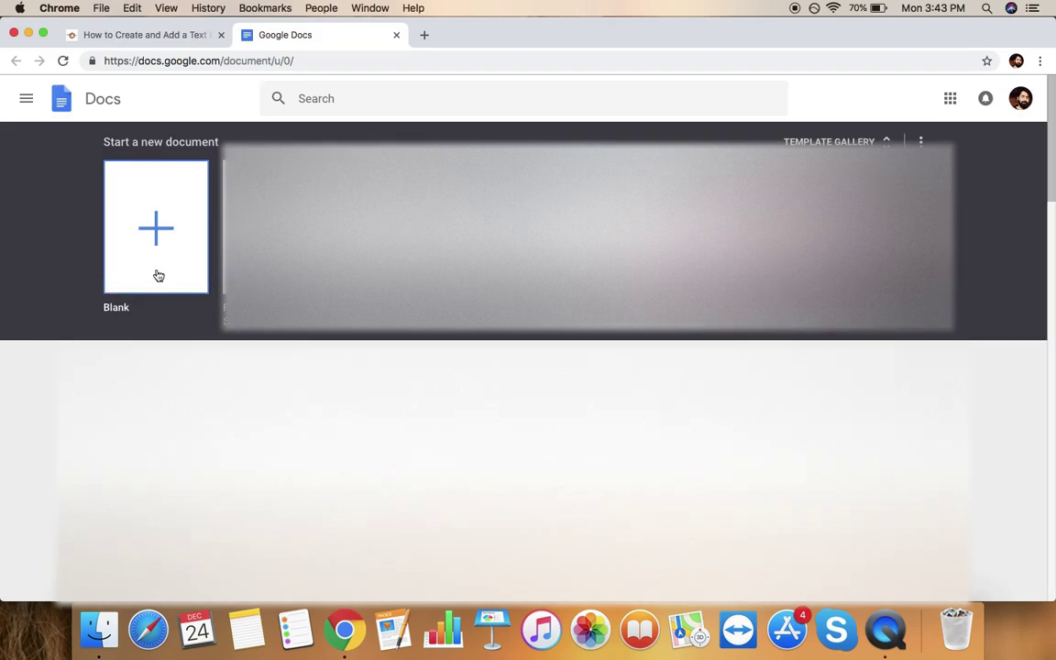
left_click(156, 273)
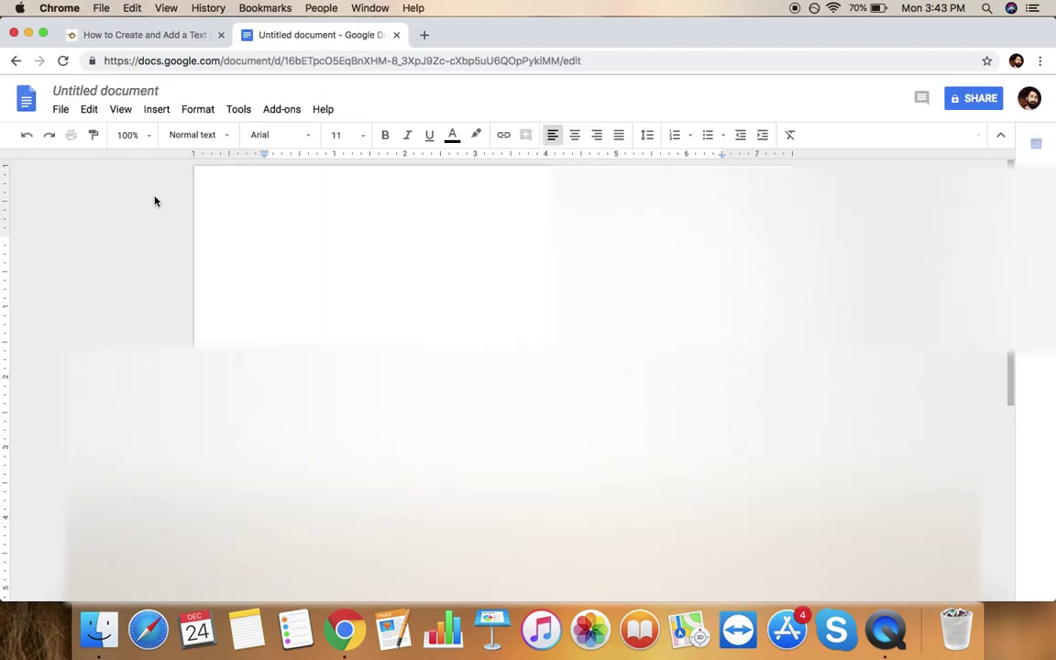
left_click(147, 110)
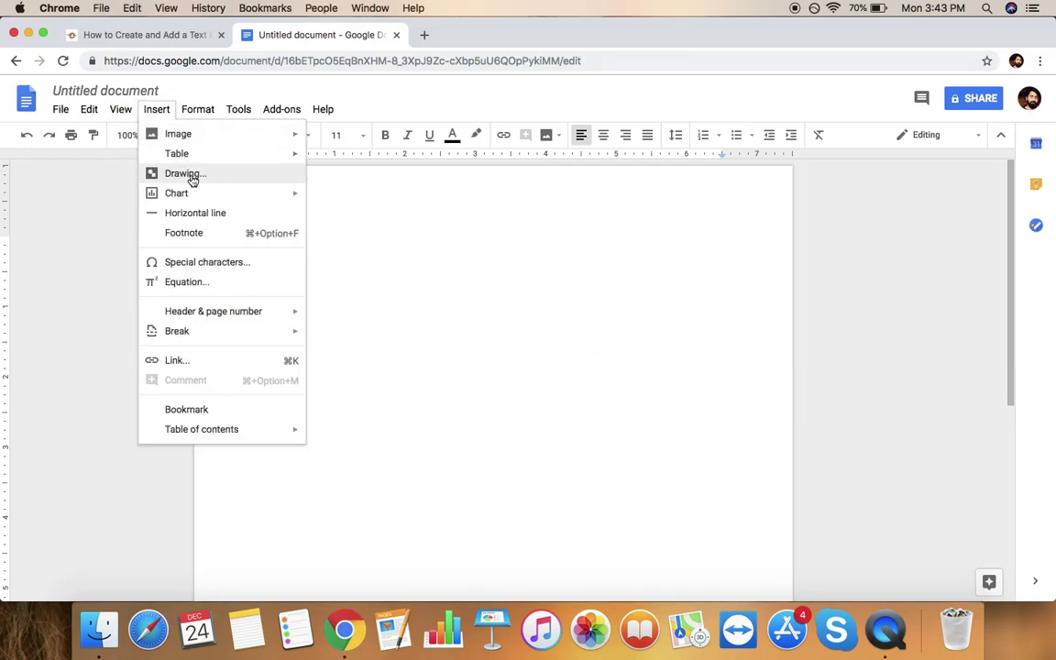
- Insert a new drawing into the document from the Insert menu
left_click(191, 174)
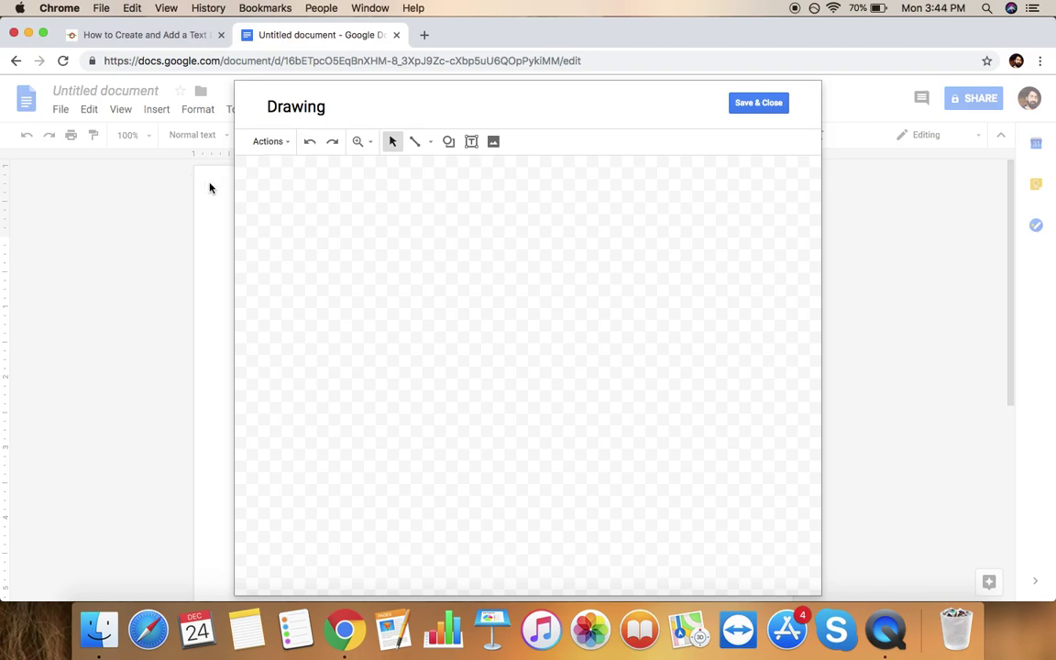
- Draw a large text box reading 'Cray Tech Tricks' over 'Like & SHARE & SUBSCRIBE'
left_click(472, 144)
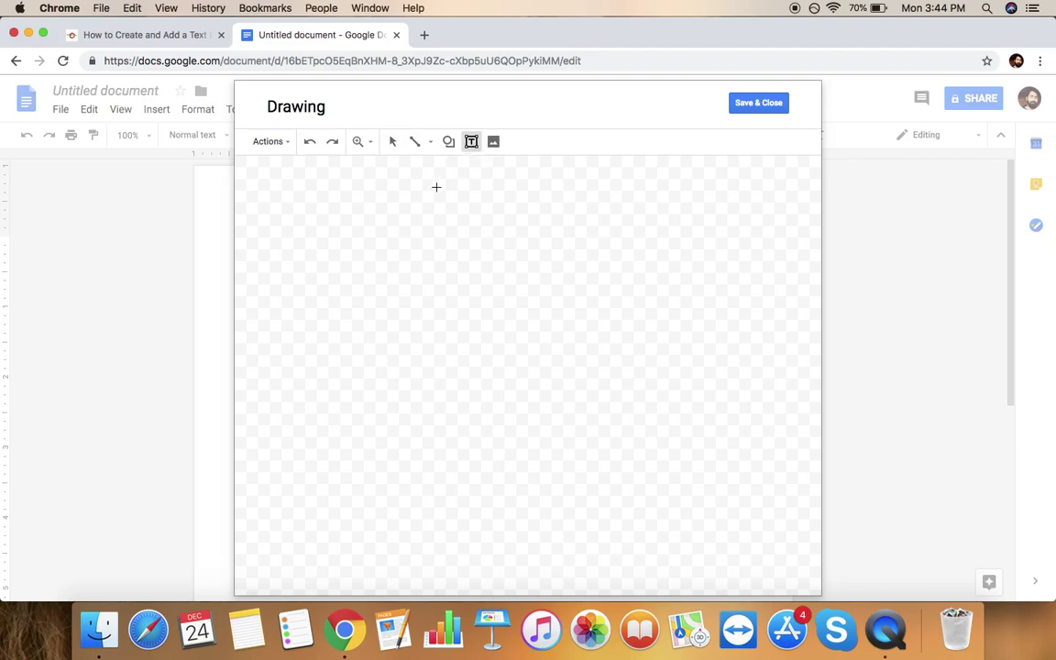
mouse_move(278, 195)
left_mouse_down()
mouse_move(708, 367)
mouse_move(749, 410)
left_mouse_up()
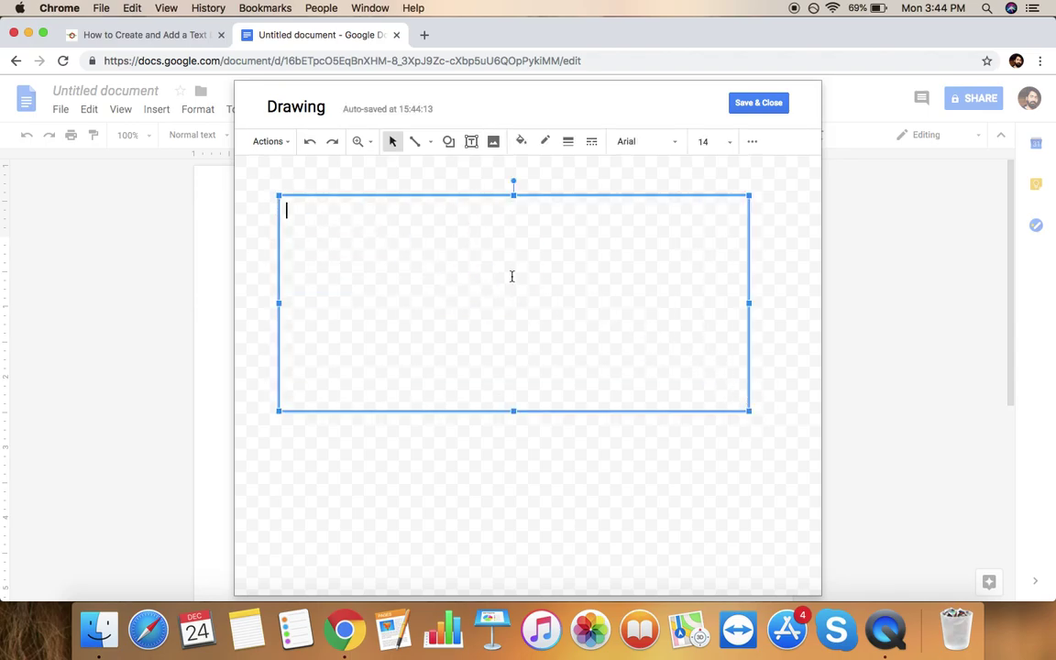
type("Cray Te")
type("ch Tr")
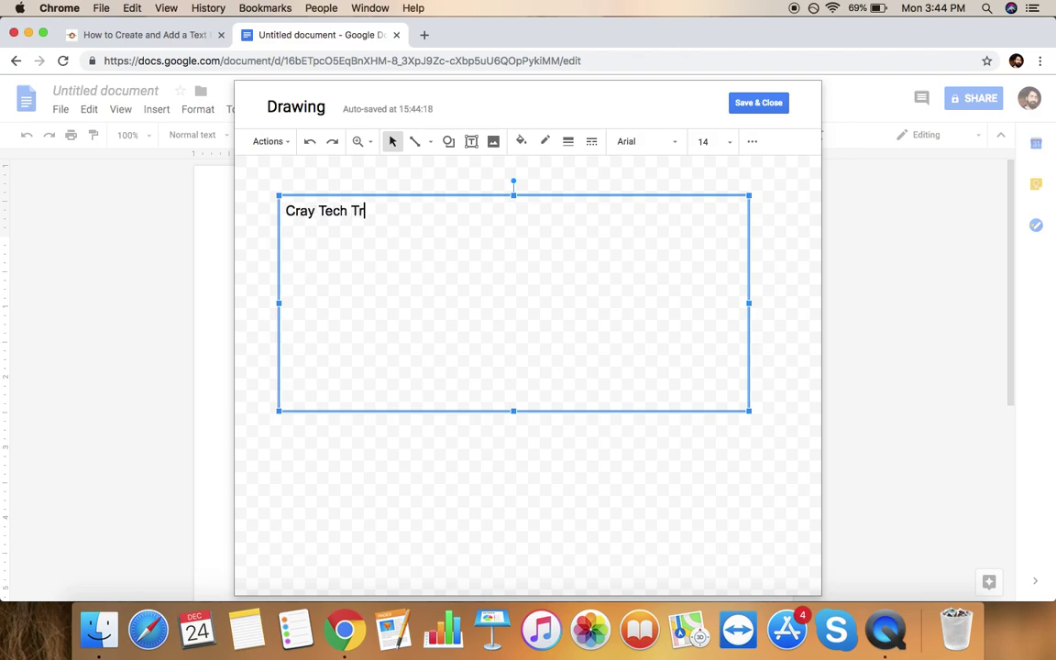
type("icks")
key("Return")
type("Like")
type(" & SHAR")
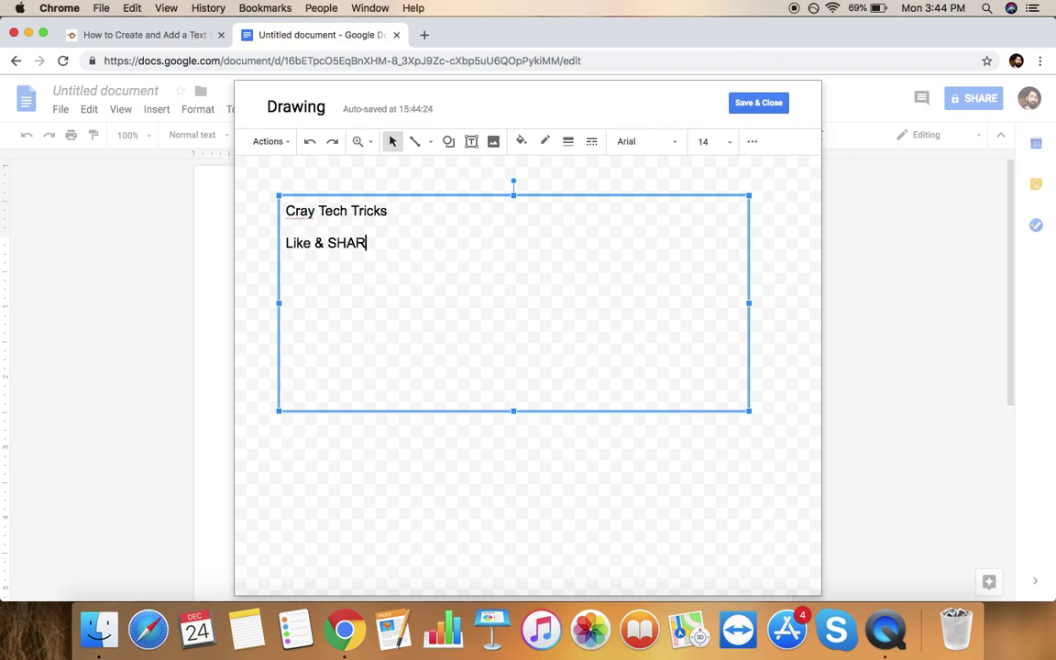
type("E & ")
type("SUBSCRIB")
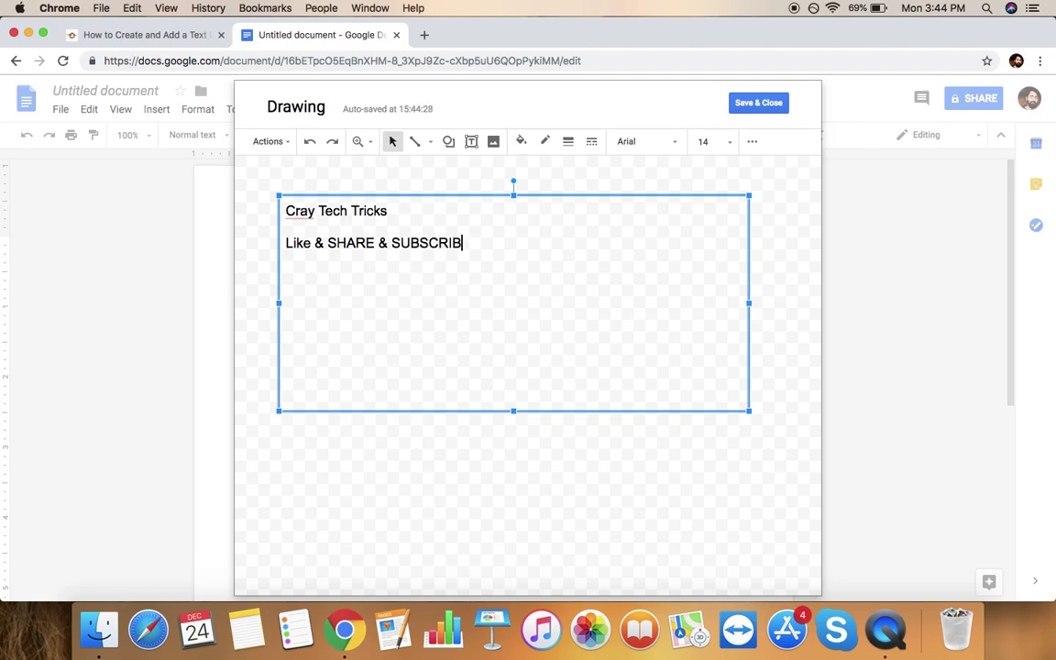
type("E")
left_click(478, 215)
- Center-align the 'Cray Tech Tricks' line and leave the second line left-aligned
triple_click(367, 210)
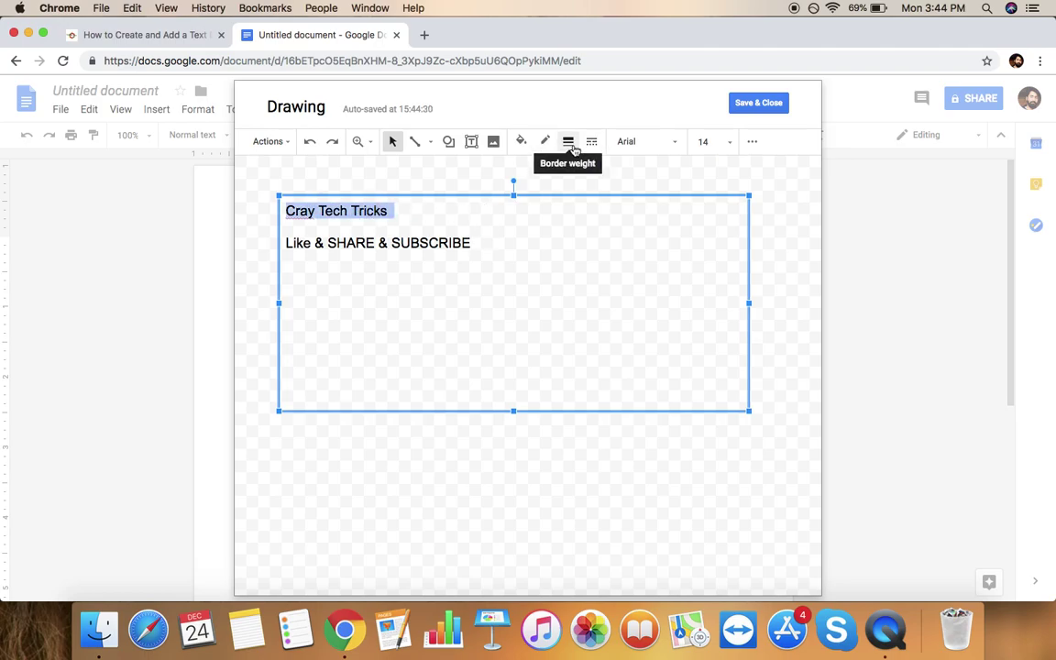
left_click(753, 142)
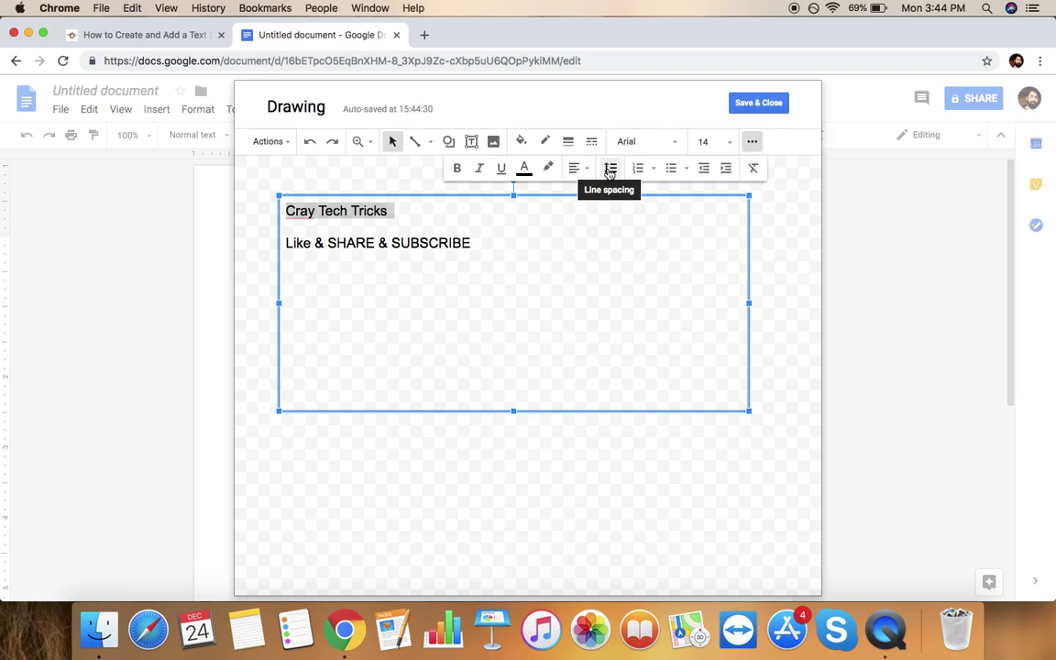
left_click(610, 168)
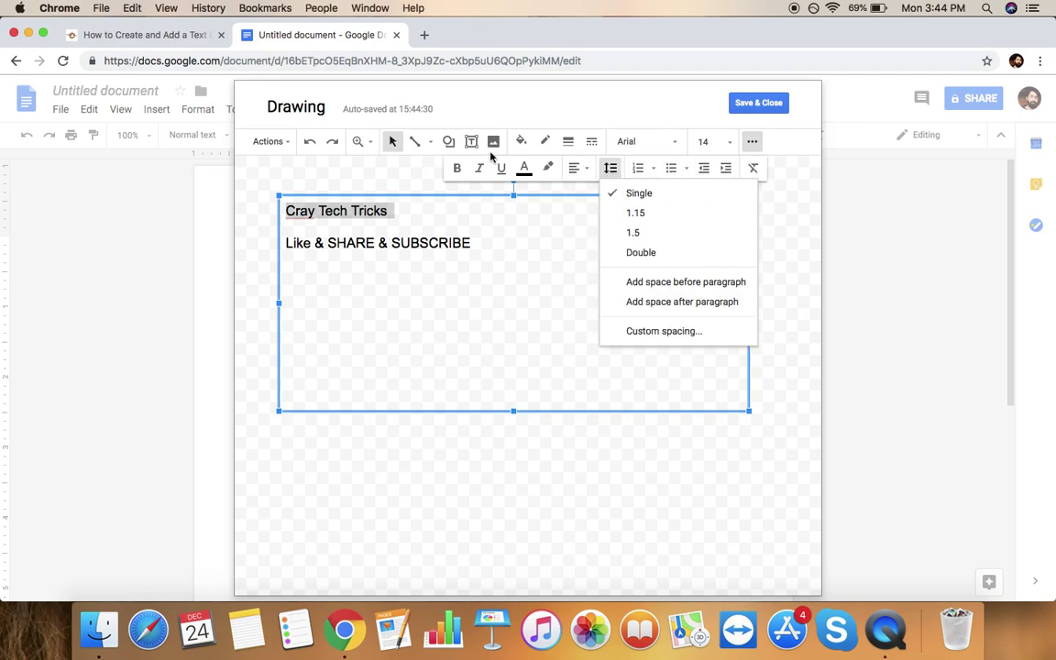
left_click(575, 168)
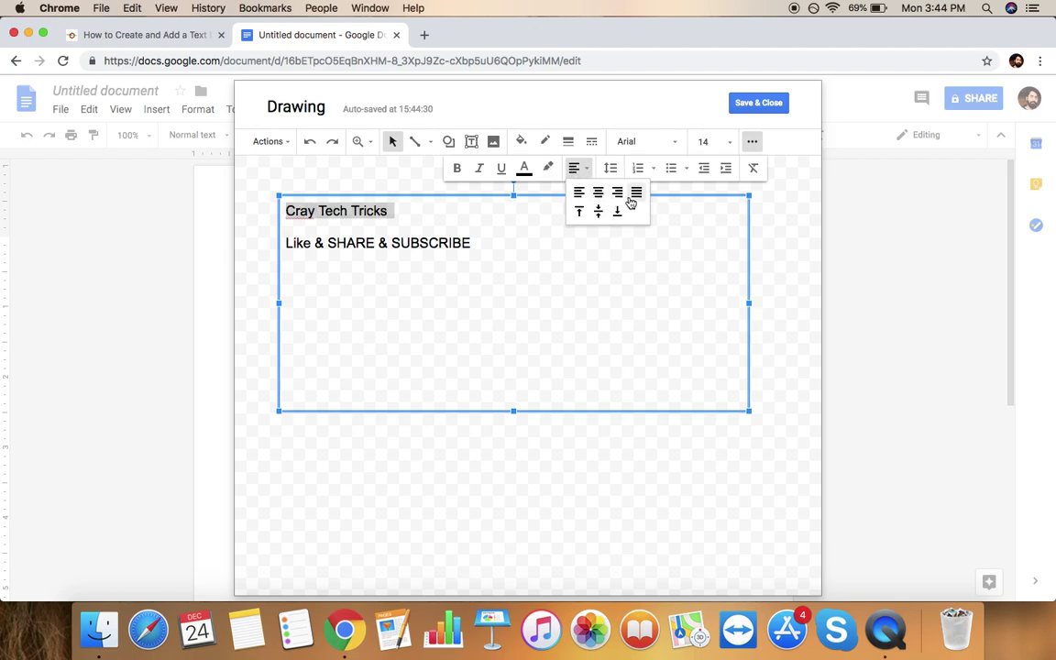
left_click(634, 192)
left_click(574, 168)
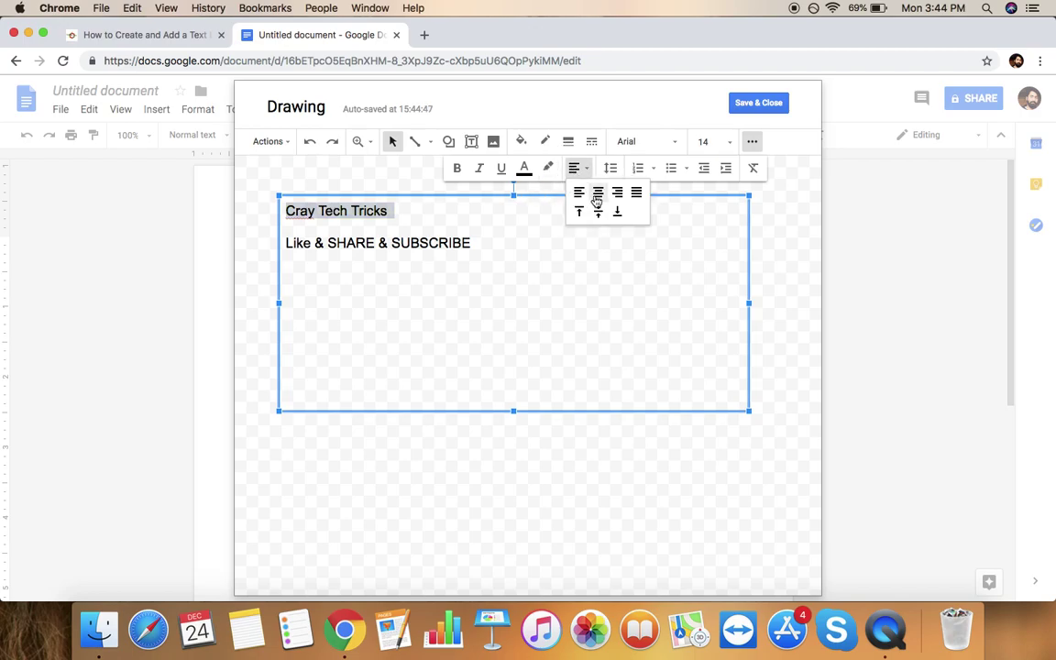
left_click(596, 191)
triple_click(421, 238)
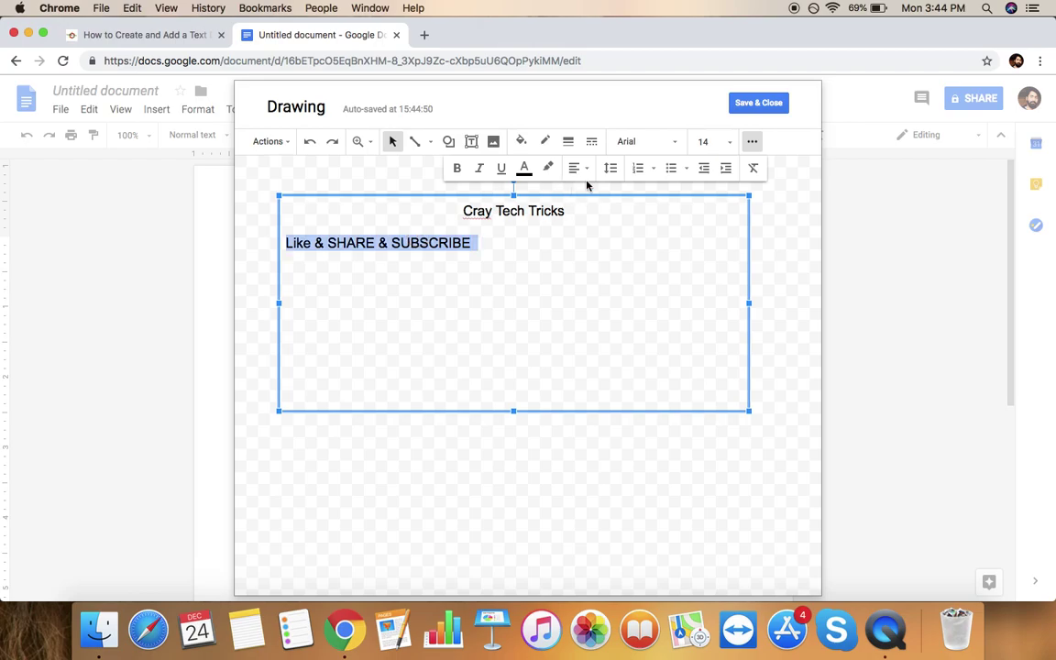
left_click(537, 236)
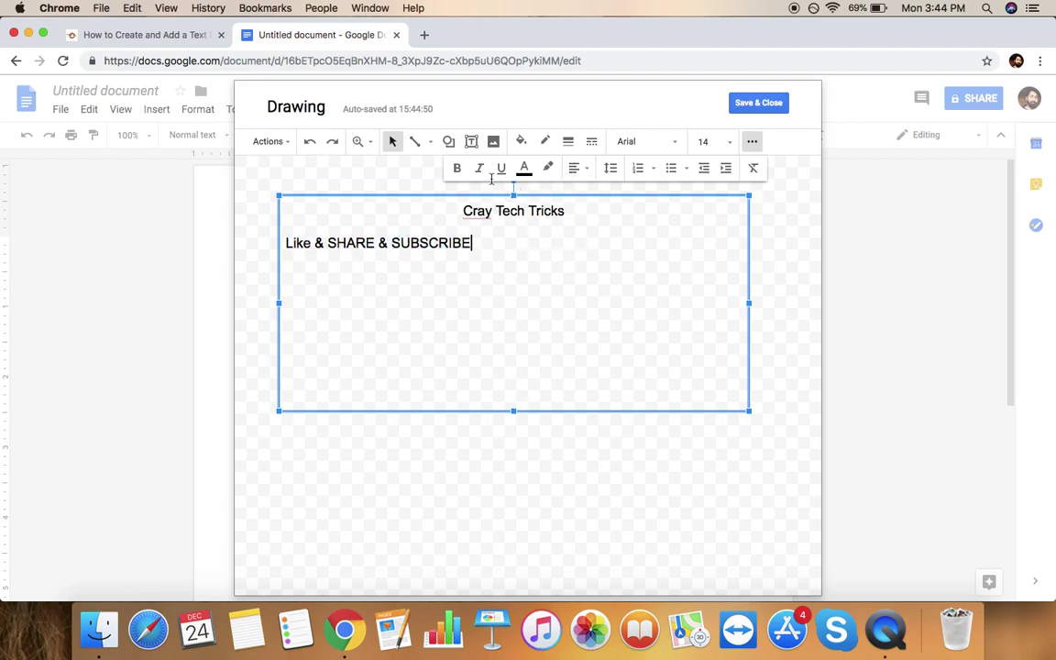
- Fill the text box orange after briefly trying dark red
left_click(520, 141)
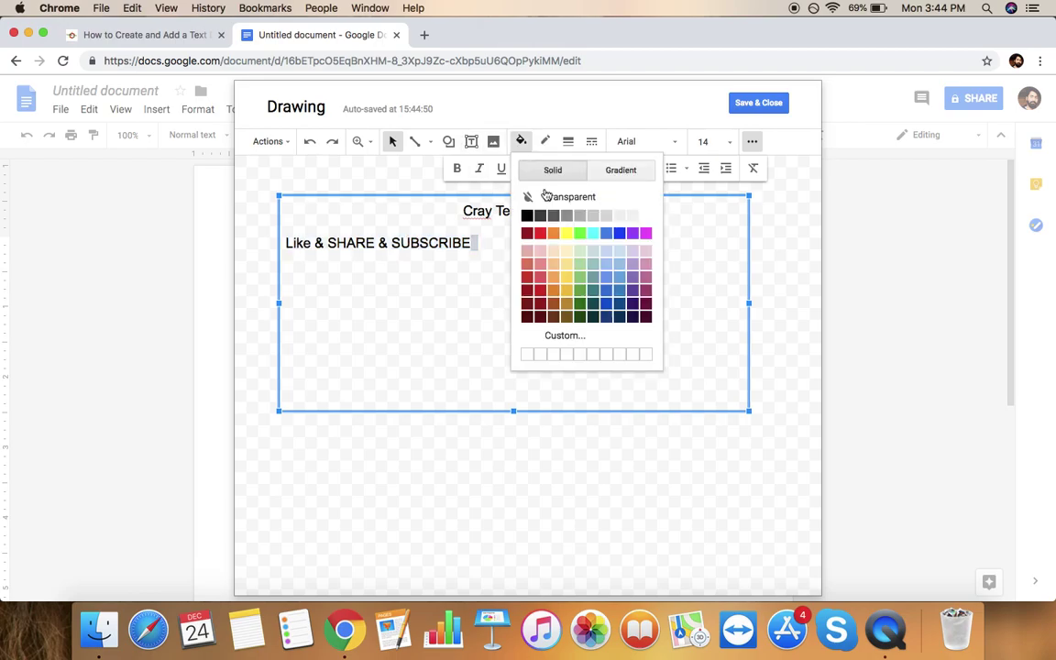
left_click(534, 237)
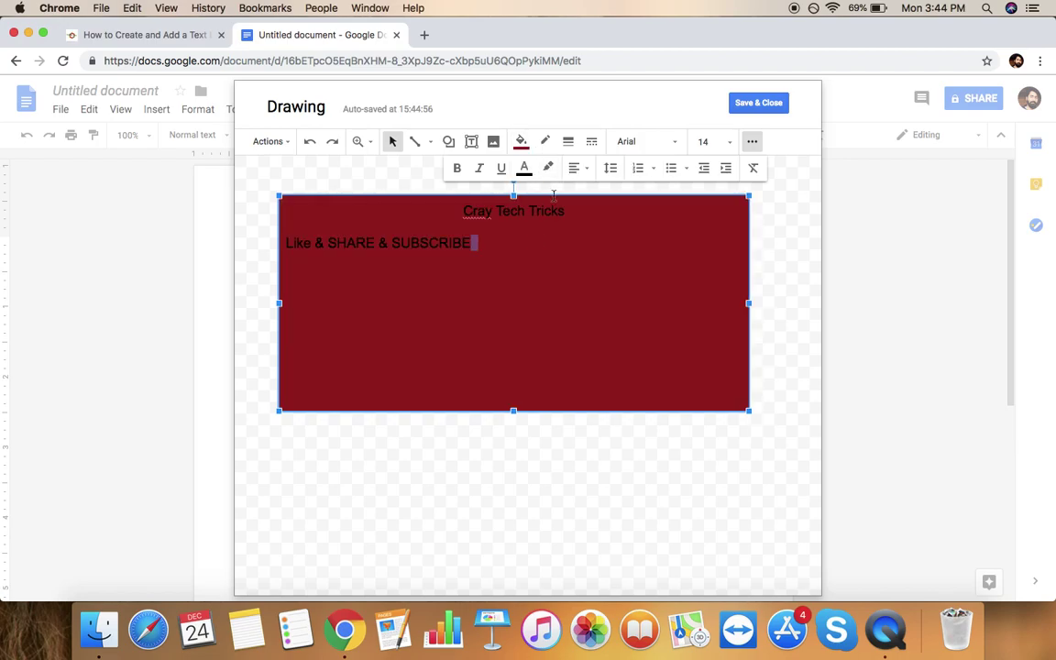
left_click(545, 142)
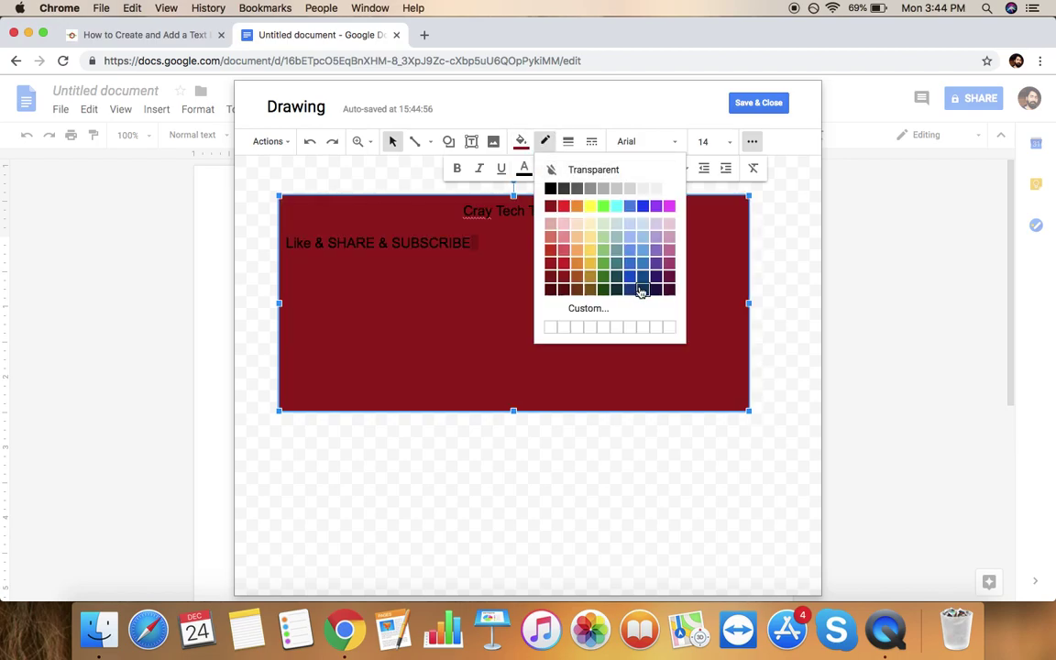
left_click(495, 250)
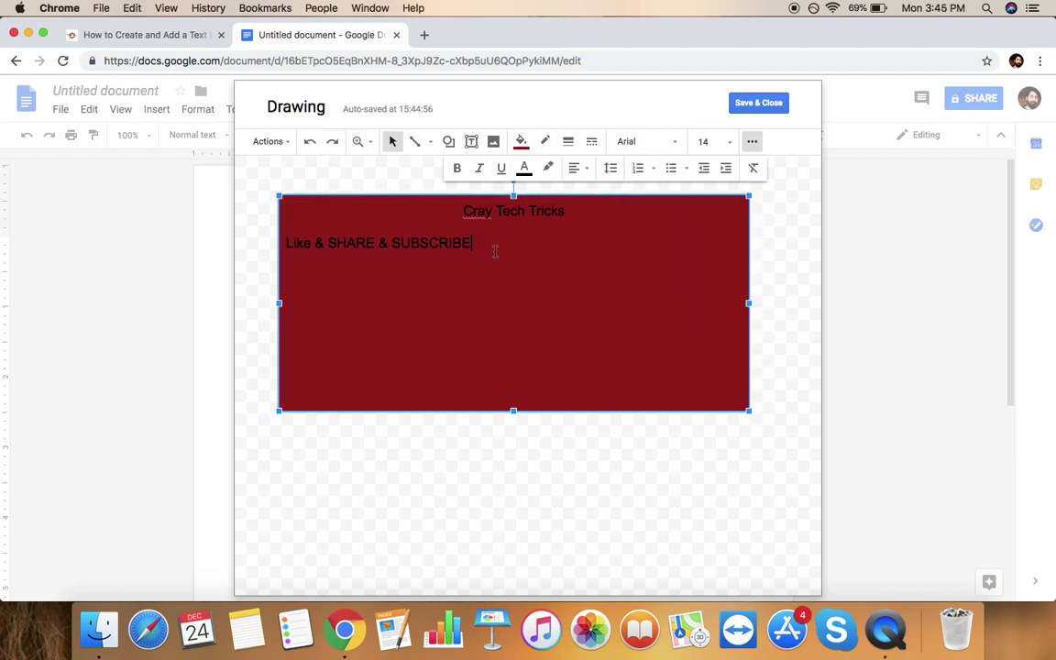
left_click(520, 142)
left_click(554, 233)
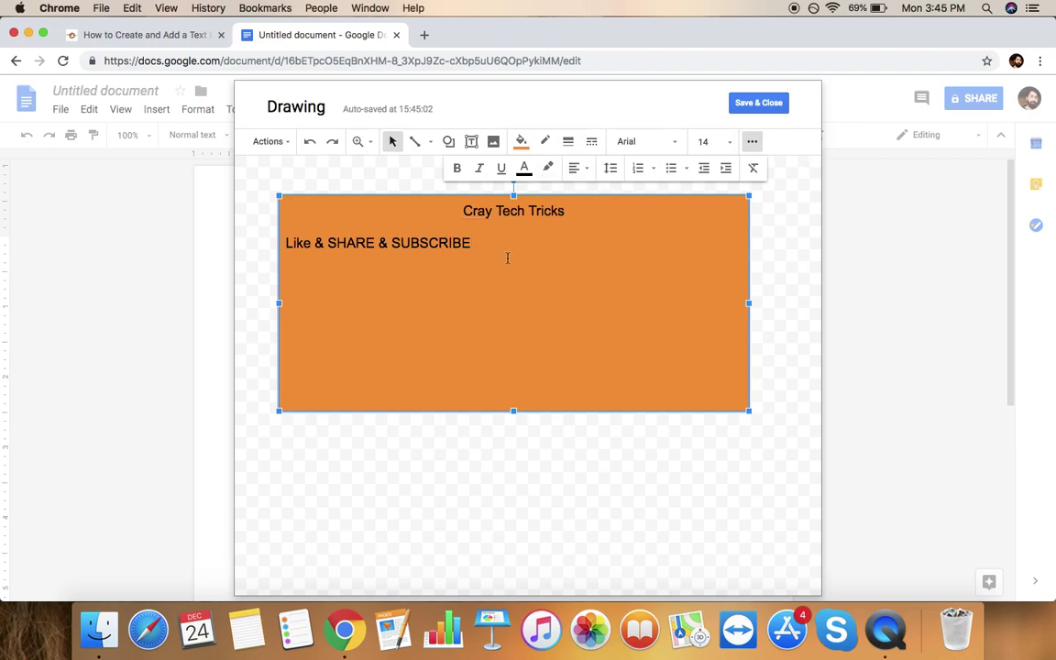
- Give the text box a dark red border and try a cyan highlight, removing test letters
left_click_drag(476, 242, 285, 222)
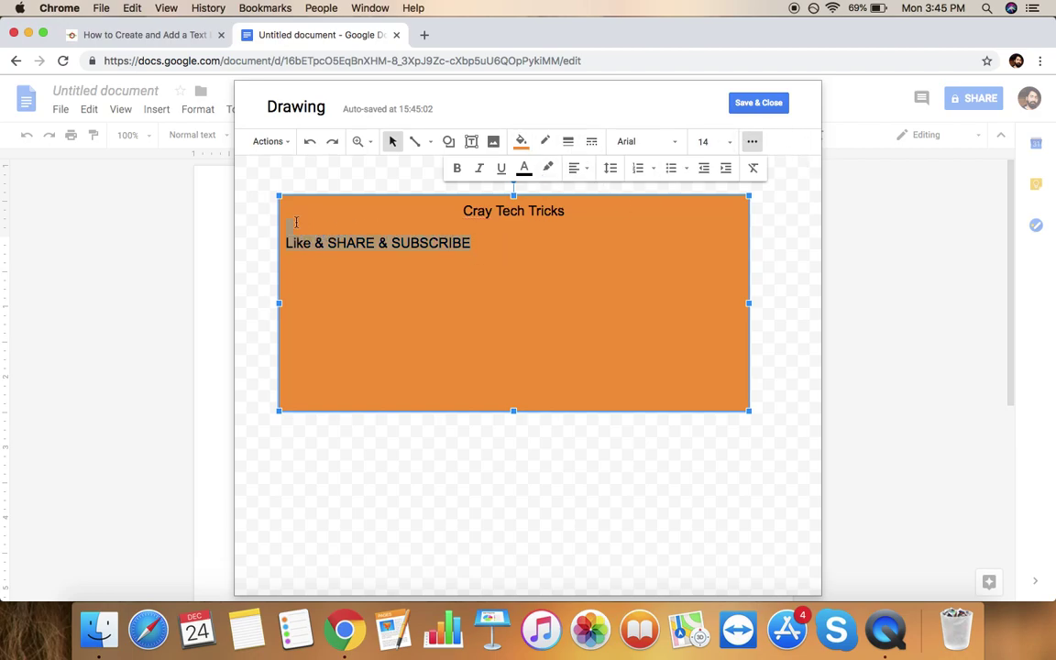
left_click(545, 141)
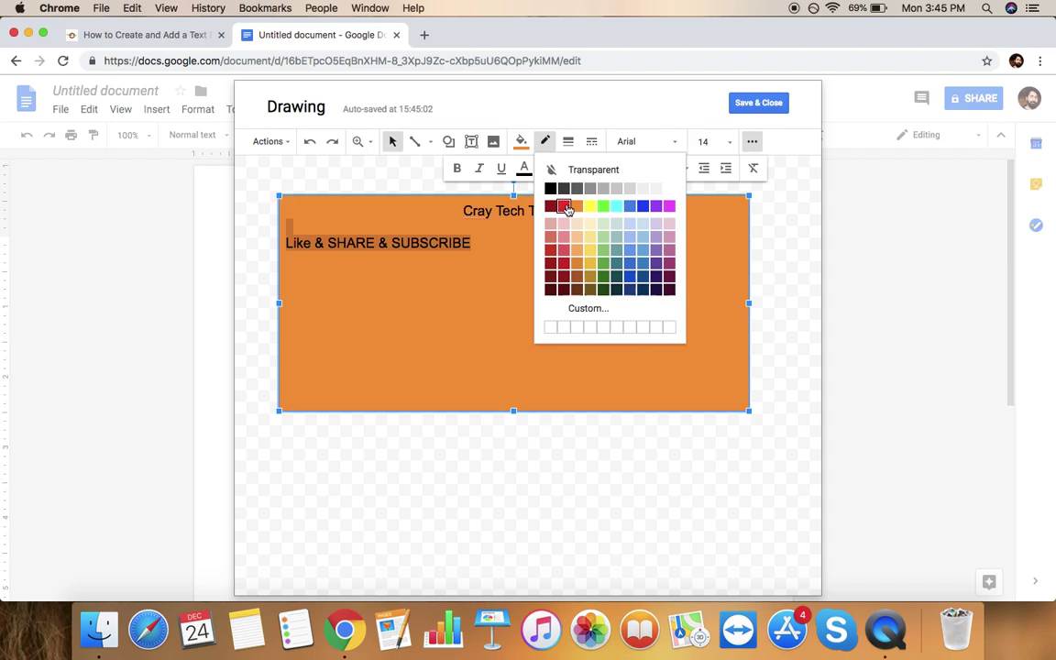
left_click(551, 207)
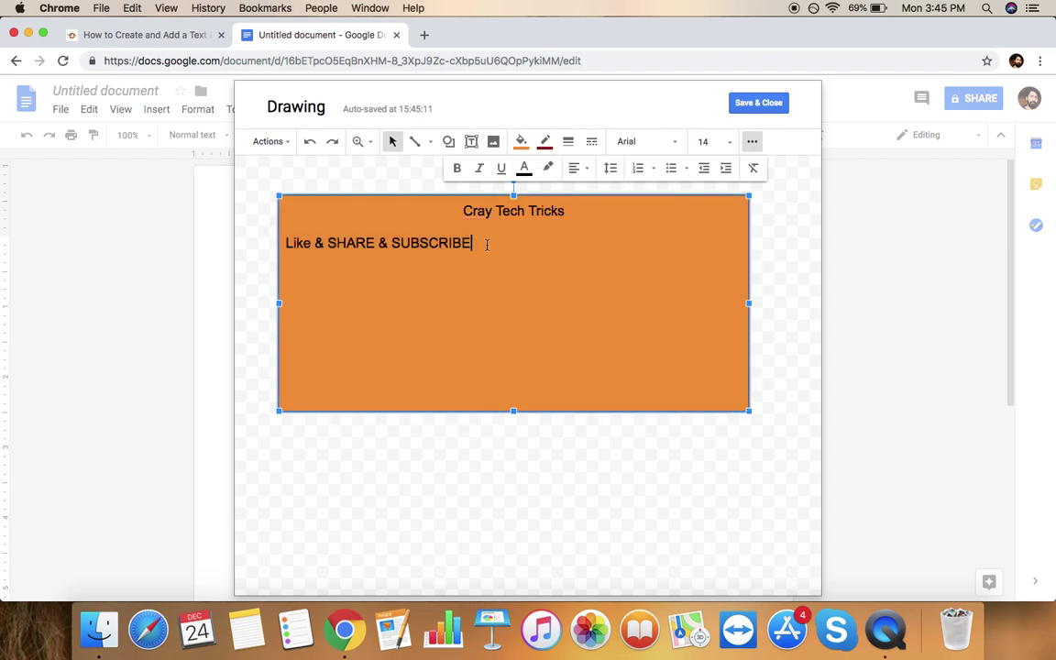
left_click(547, 168)
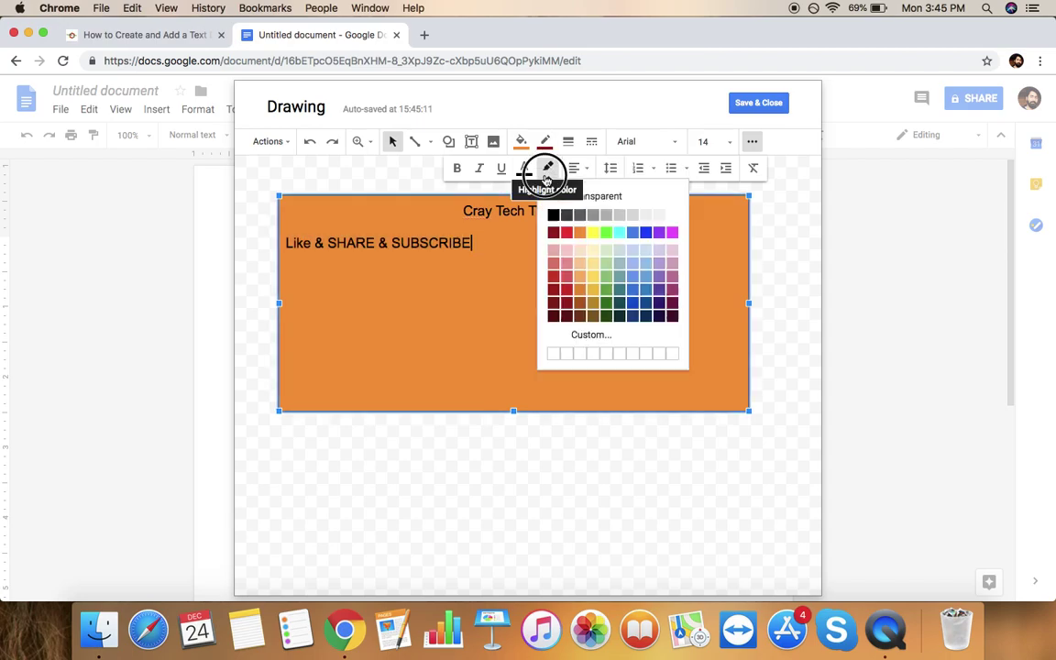
left_click(618, 249)
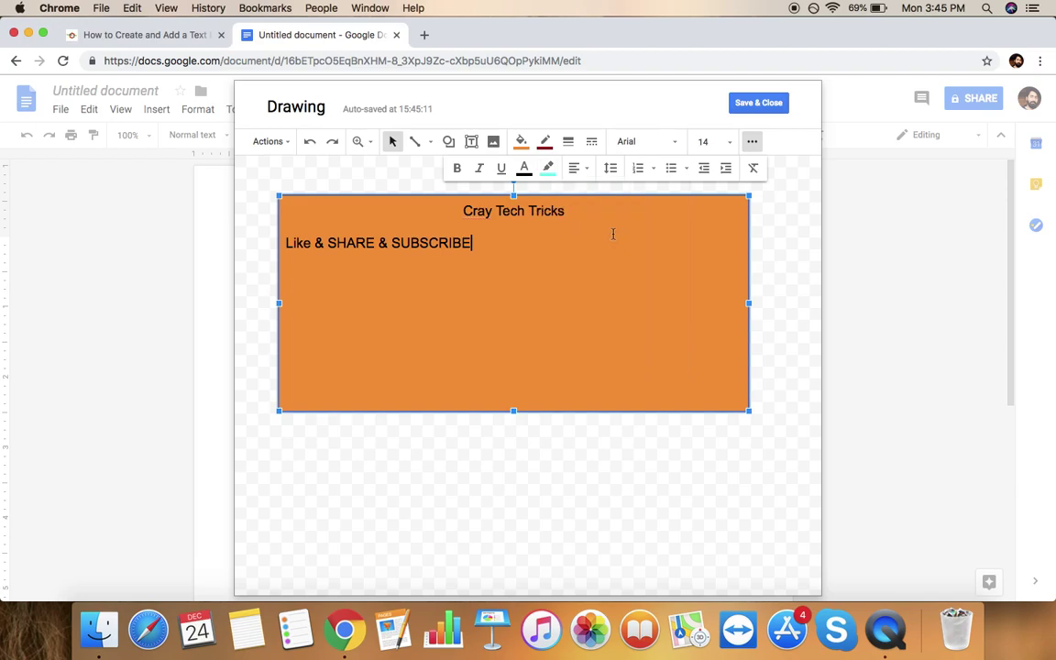
type("f")
type("ff")
key("BackSpace")
key("BackSpace")
key("BackSpace")
- Save the orange text box drawing into the page and start a second drawing below it
left_click(768, 107)
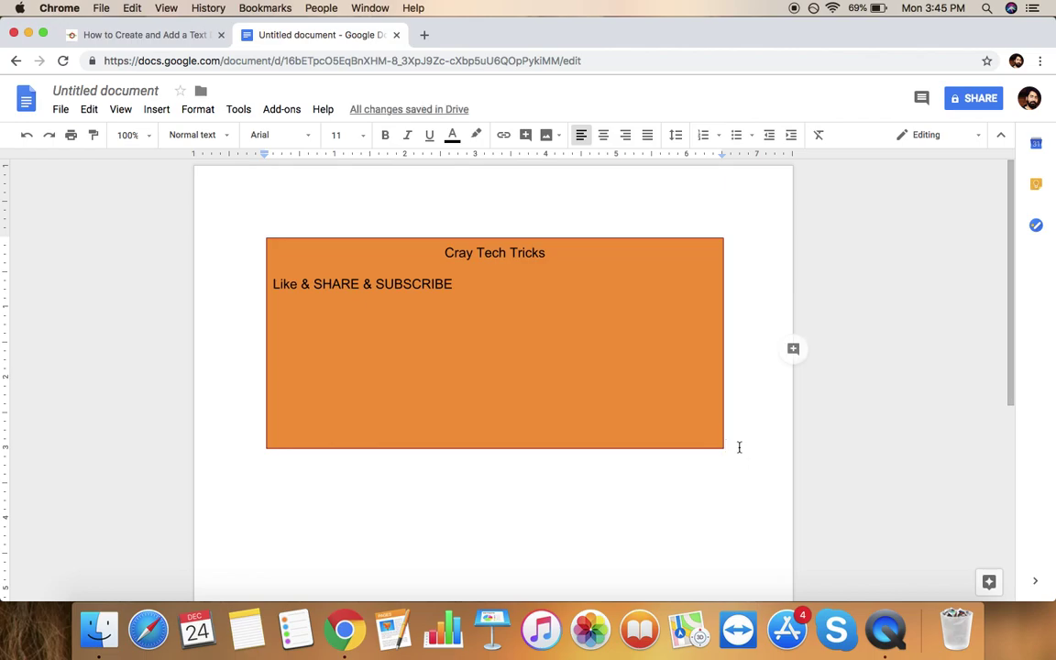
left_click(741, 453)
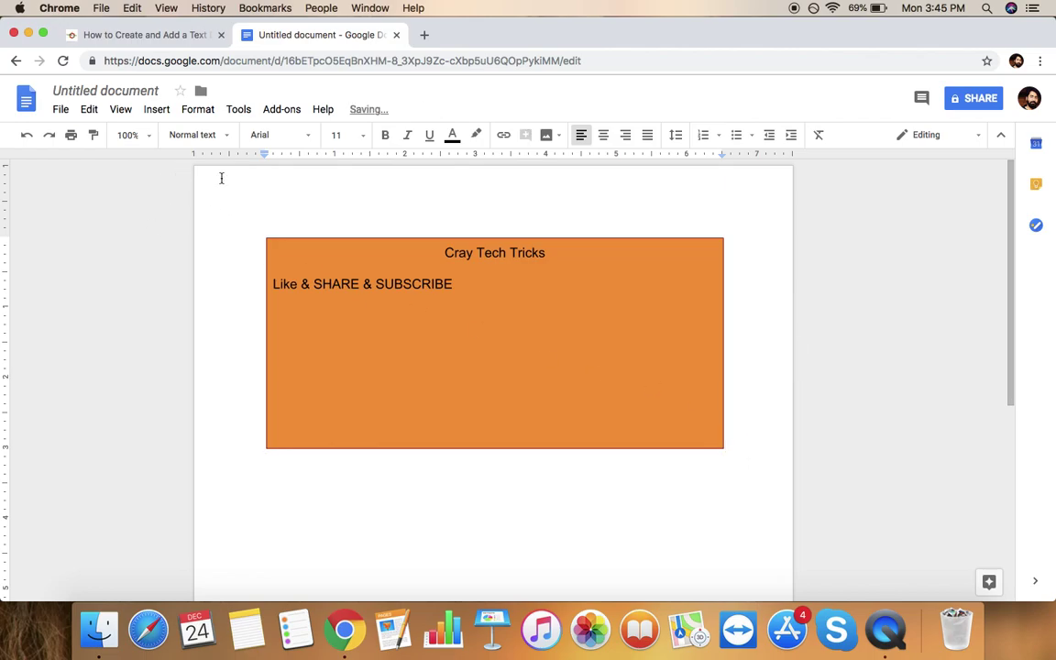
left_click(157, 109)
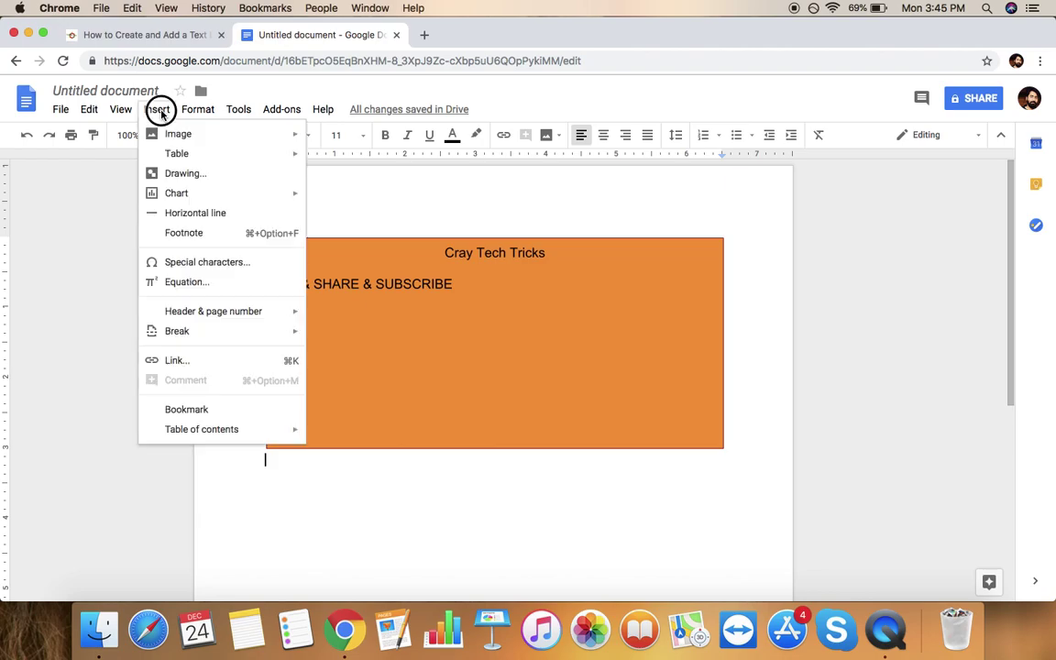
left_click(187, 175)
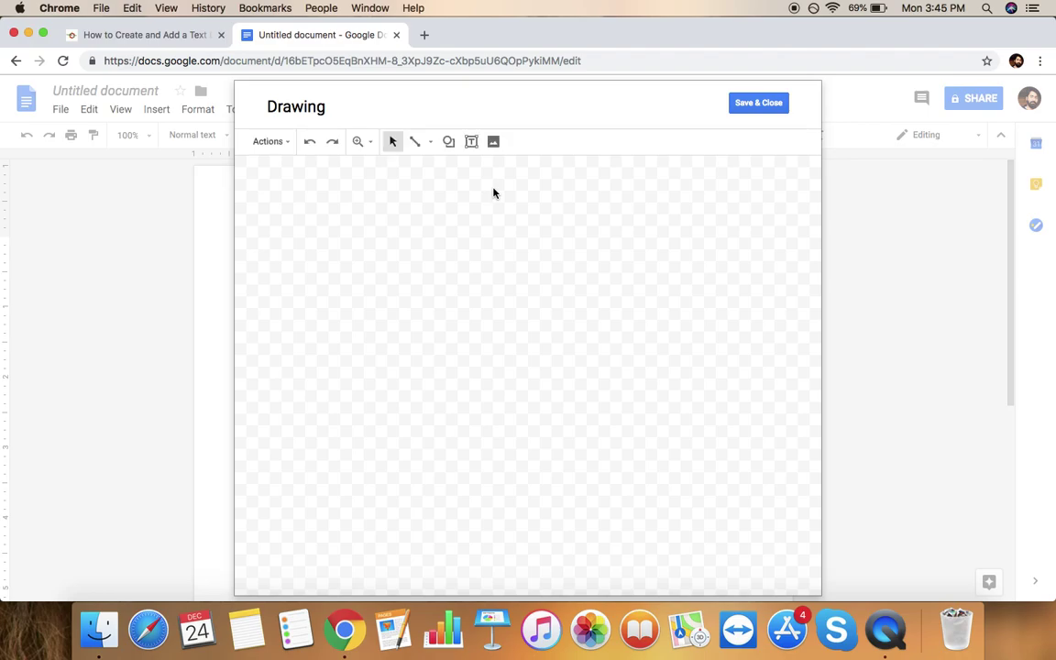
- Draw a wide rectangle and type 'Rectangel' in a text box inside it
left_click(448, 144)
mouse_move(480, 167)
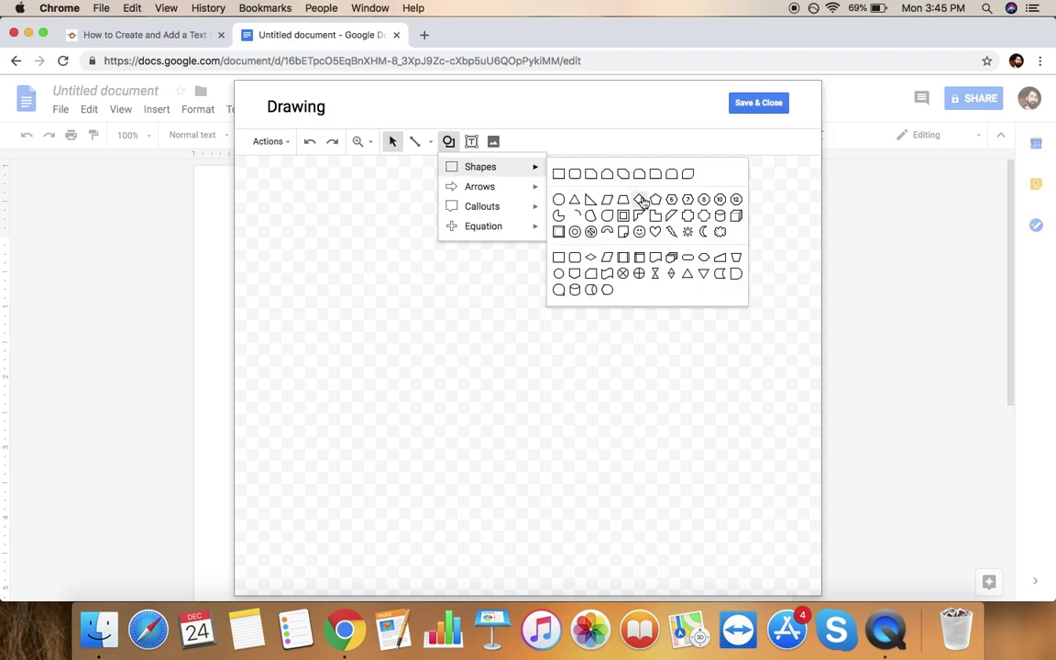
left_click(559, 177)
left_click_drag(299, 219, 714, 382)
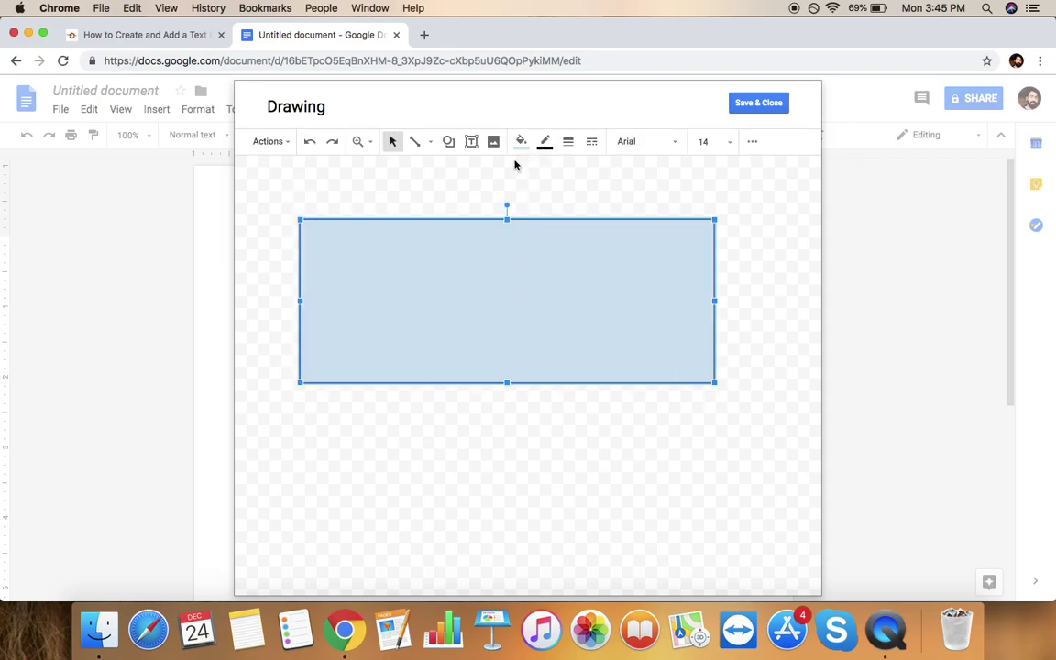
left_click(471, 141)
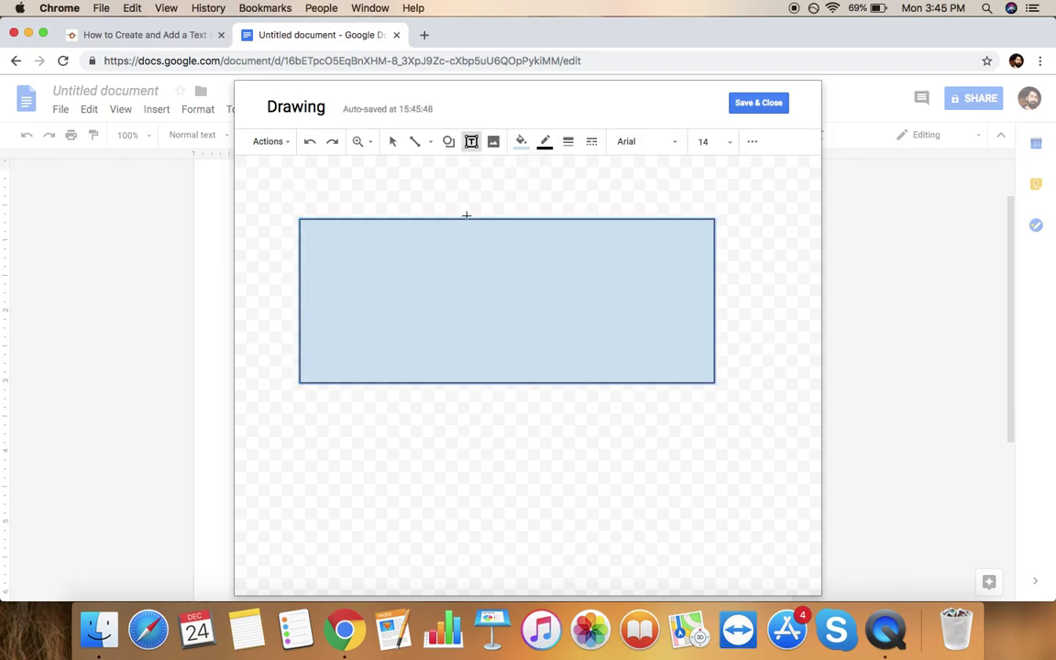
left_click_drag(441, 299, 821, 348)
type("Rec")
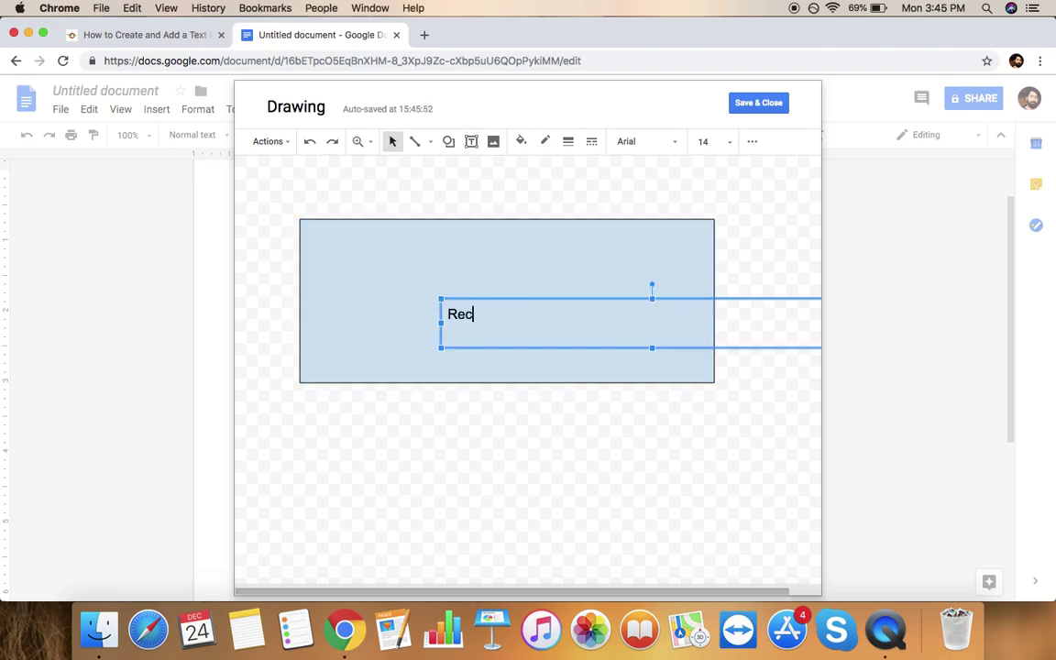
type("t")
key("BackSpace")
type("ngel")
- Move the 'Rectangel' label to the rectangle's top-left and fill the rectangle green
left_click_drag(441, 299, 400, 271)
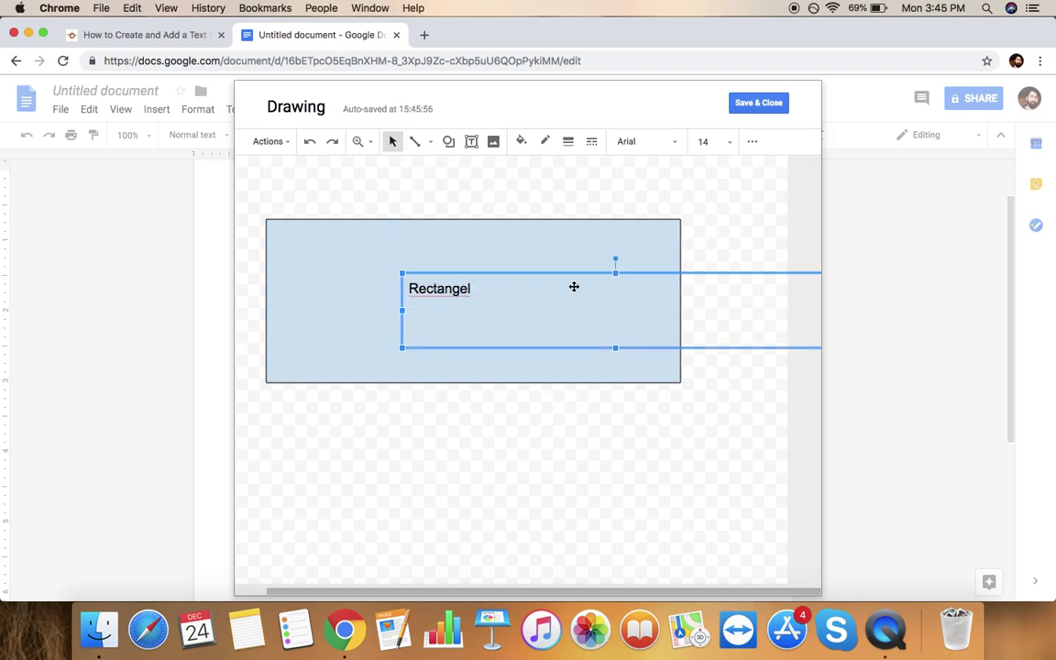
left_click_drag(724, 278, 588, 279)
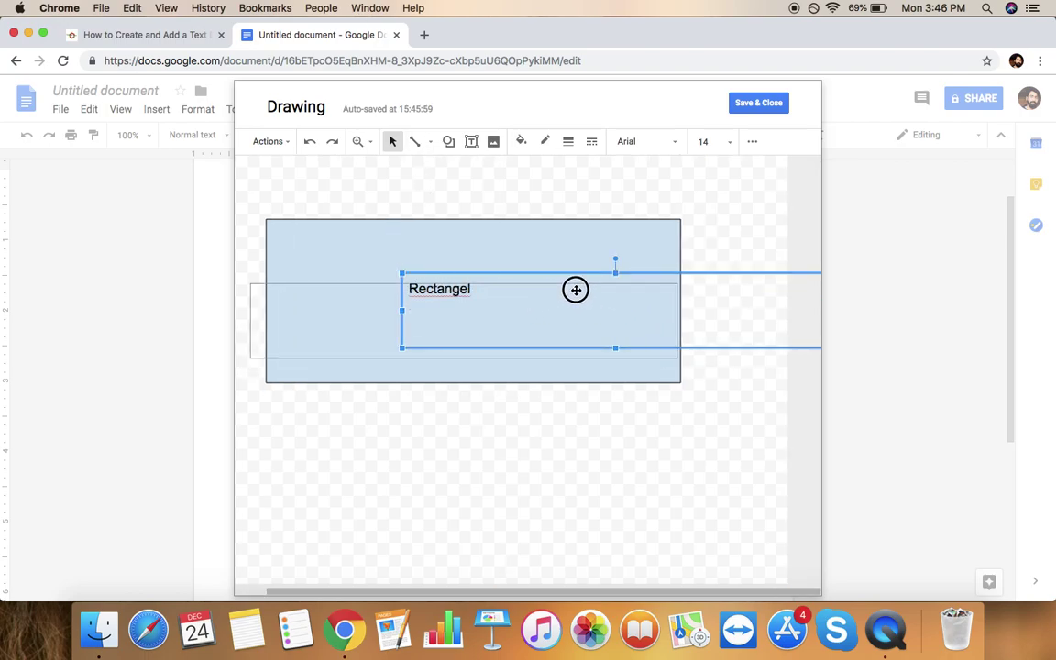
left_click_drag(693, 279, 602, 287)
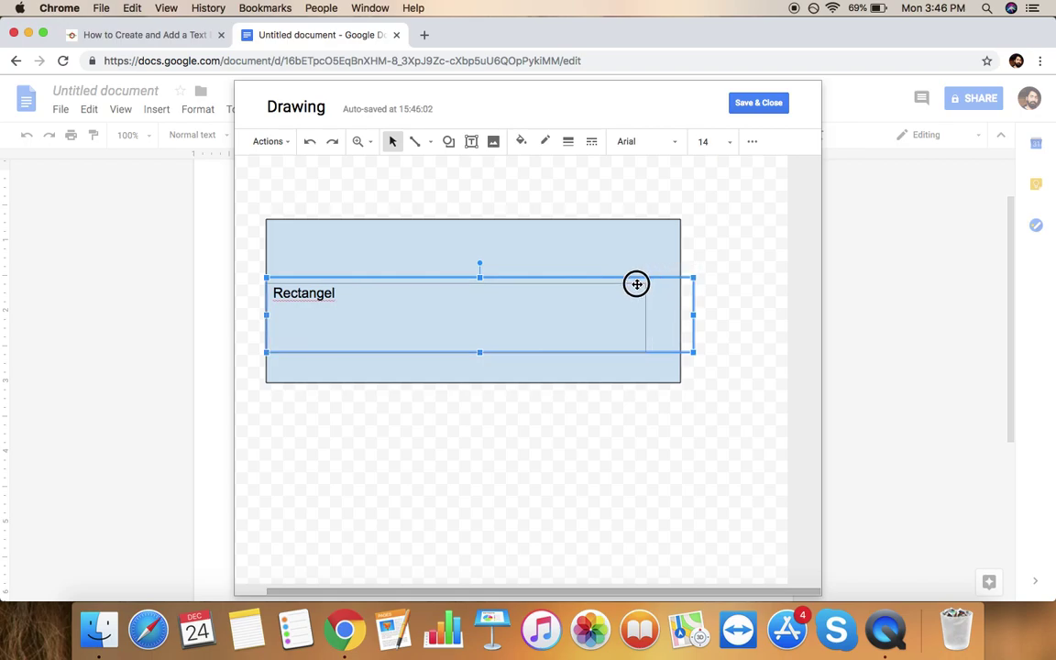
left_click_drag(432, 294, 465, 248)
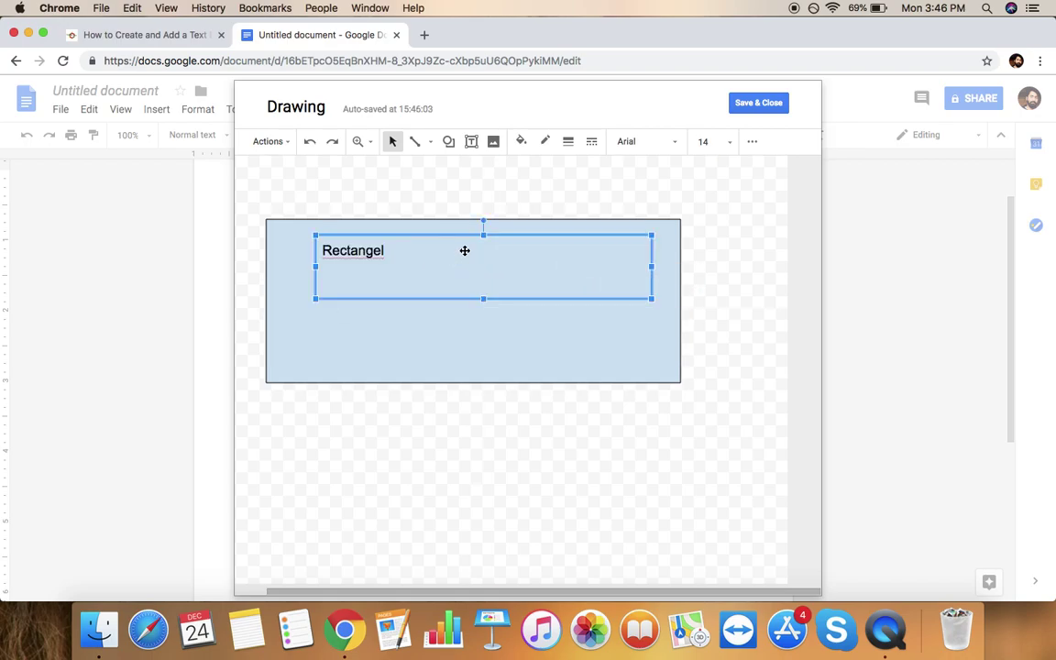
left_click(530, 304)
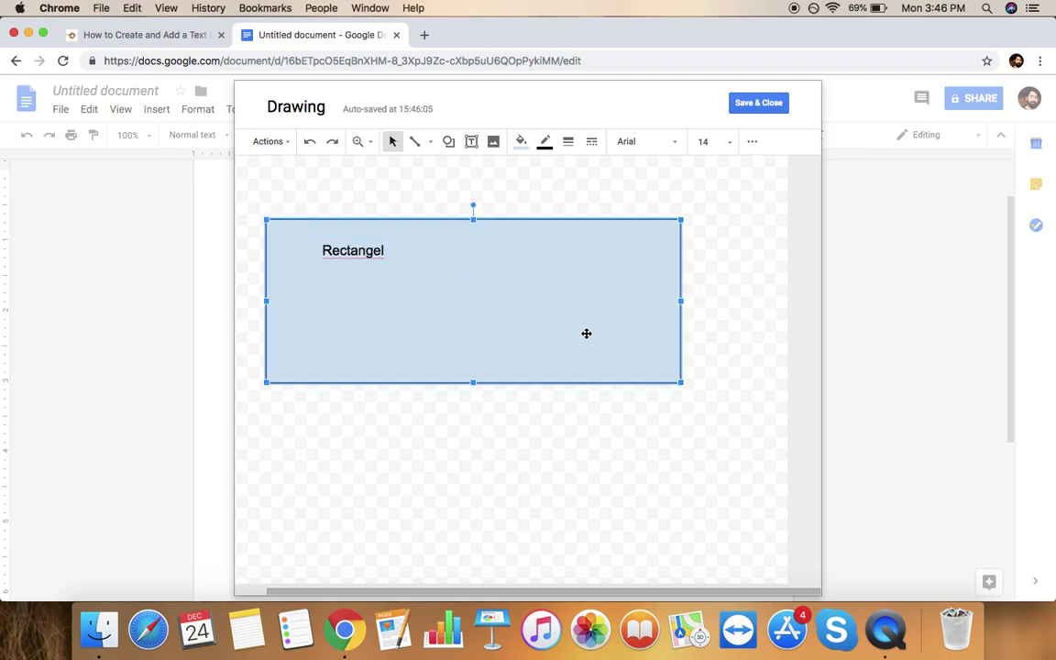
left_click(521, 142)
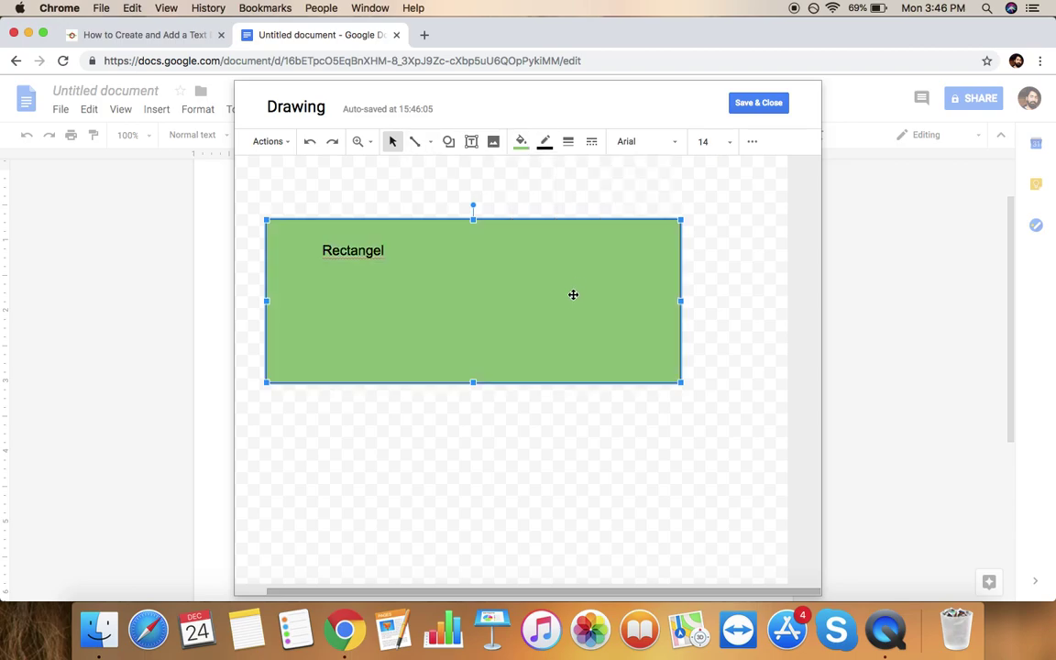
left_click(603, 438)
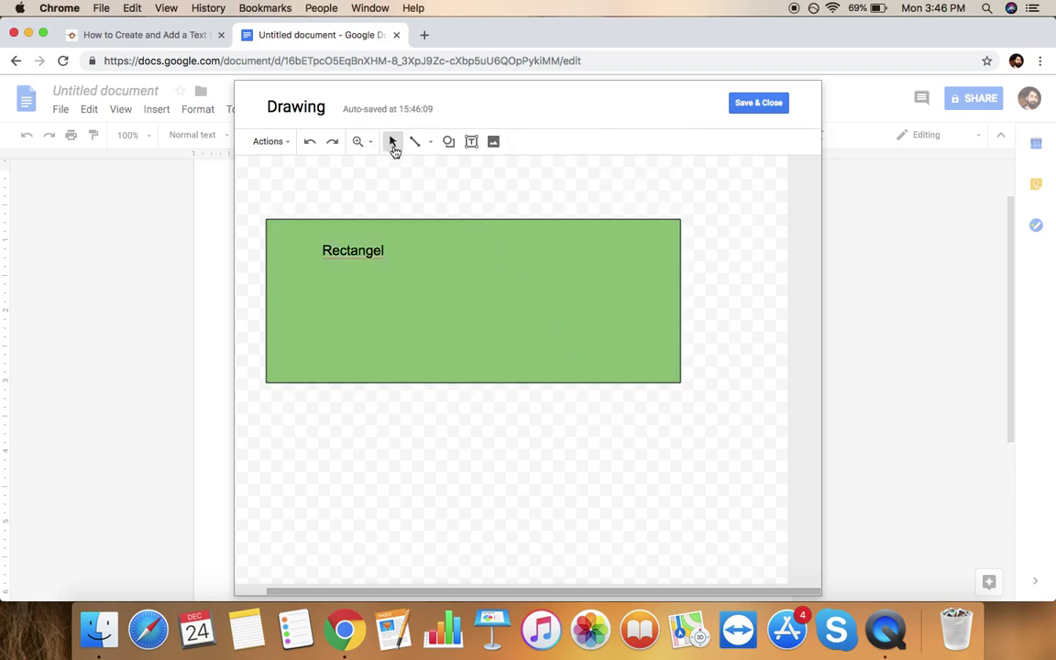
- Draw a right arrow below the rectangle and type 'Go Right Side' in a text box
left_click(448, 142)
mouse_move(486, 186)
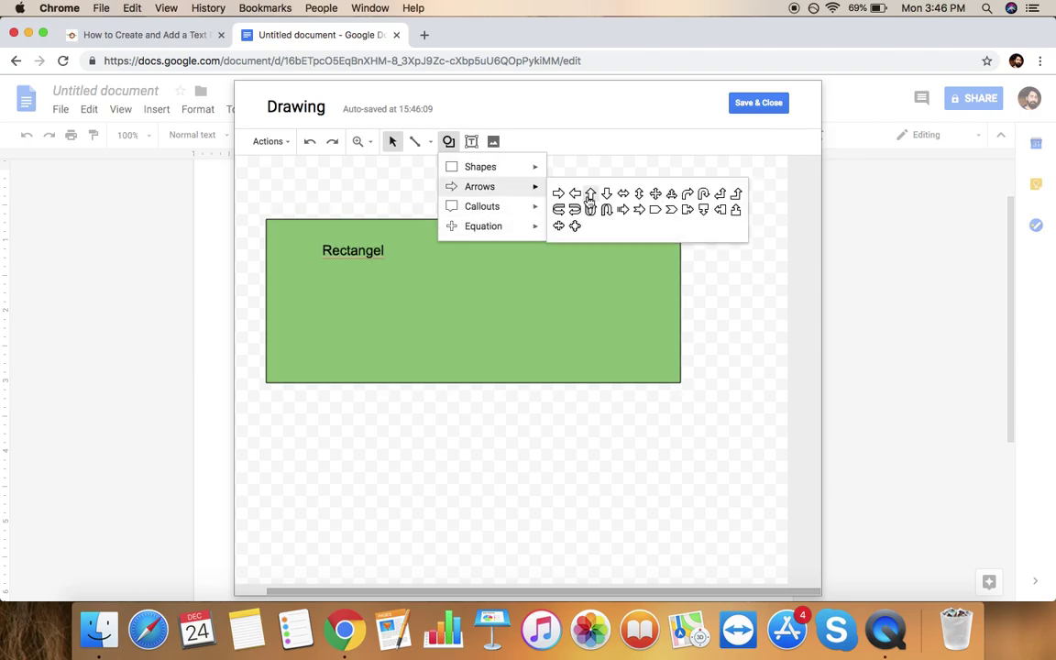
left_click(559, 194)
mouse_move(321, 410)
left_mouse_down()
mouse_move(634, 502)
mouse_move(652, 494)
left_mouse_up()
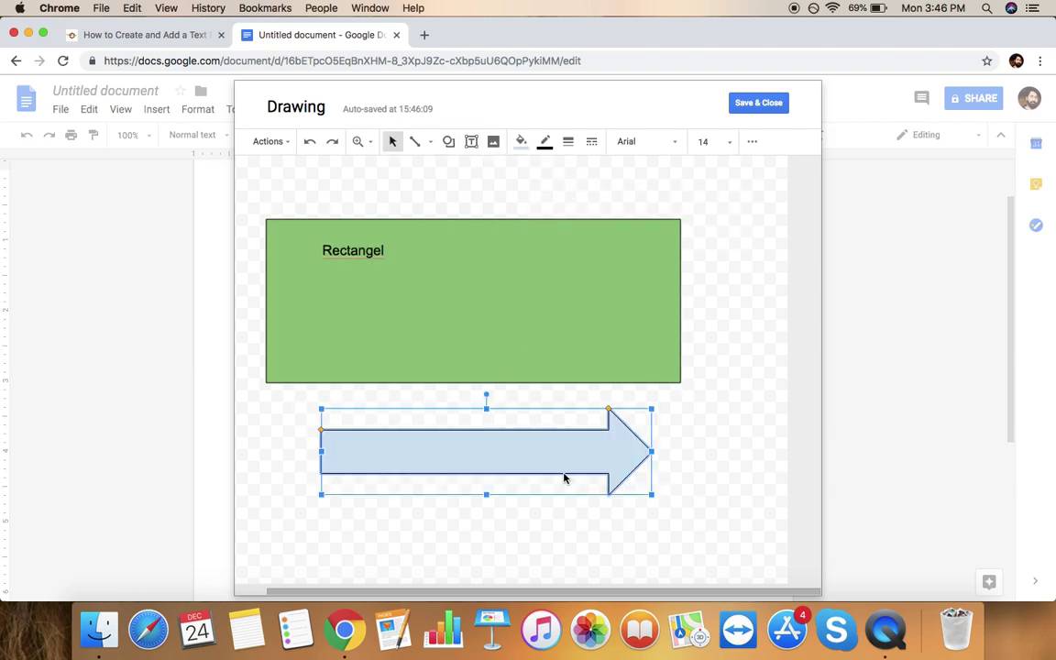
left_click(471, 142)
left_click(410, 456)
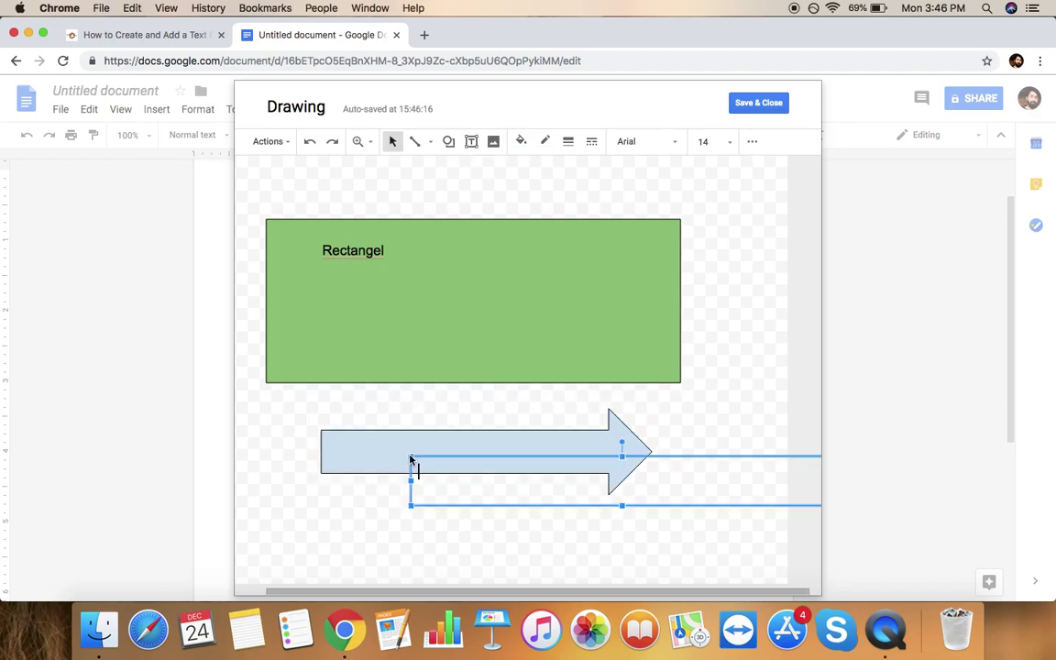
type("Go ")
type("Right")
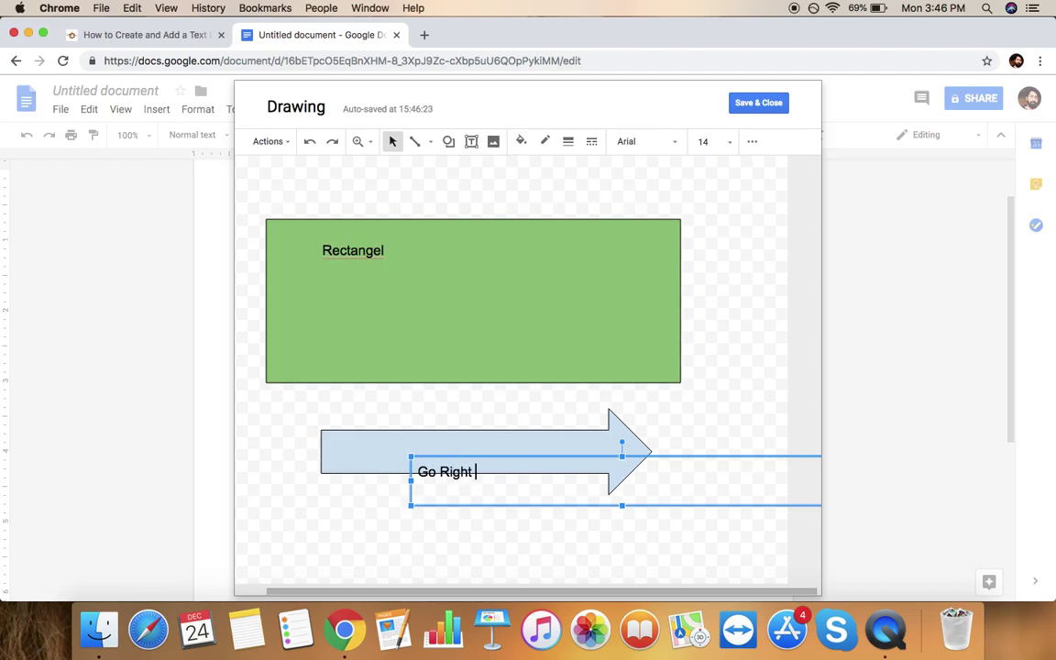
type(" Side")
- Move the 'Go Right Side' label onto the arrow and fill the arrow cornflower blue
left_click(390, 442)
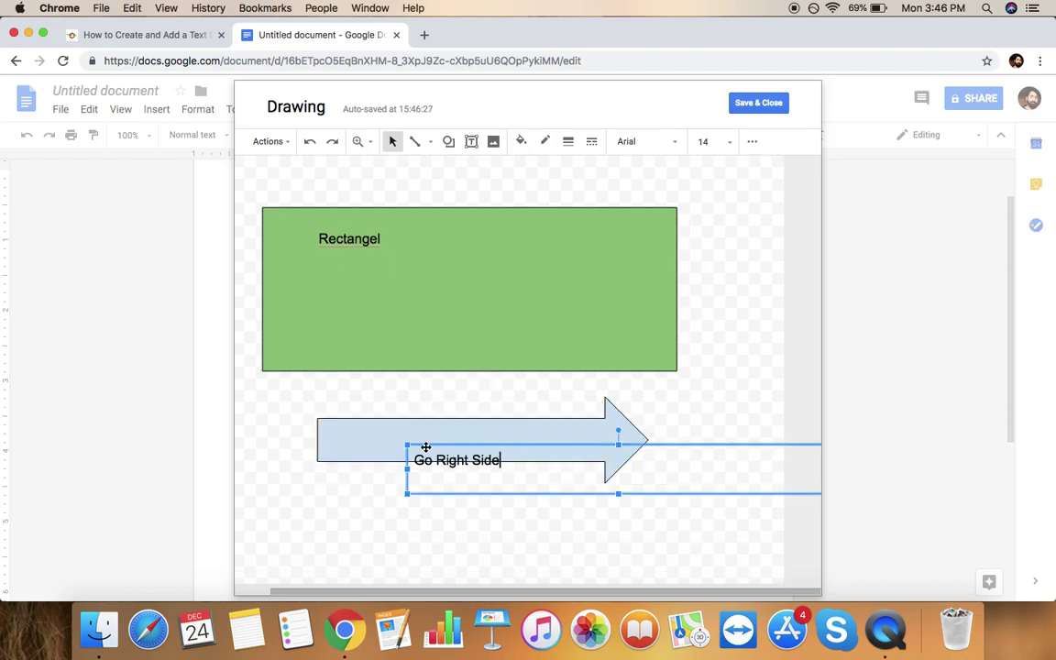
left_click_drag(443, 448, 354, 421)
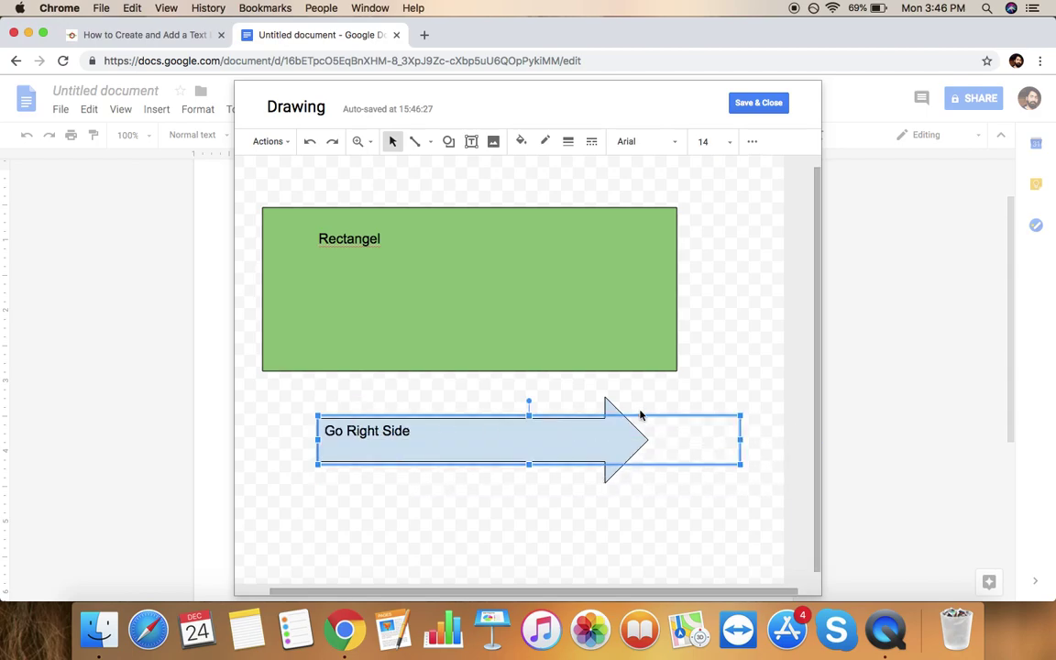
left_click(642, 408)
left_click(513, 426)
left_click(520, 142)
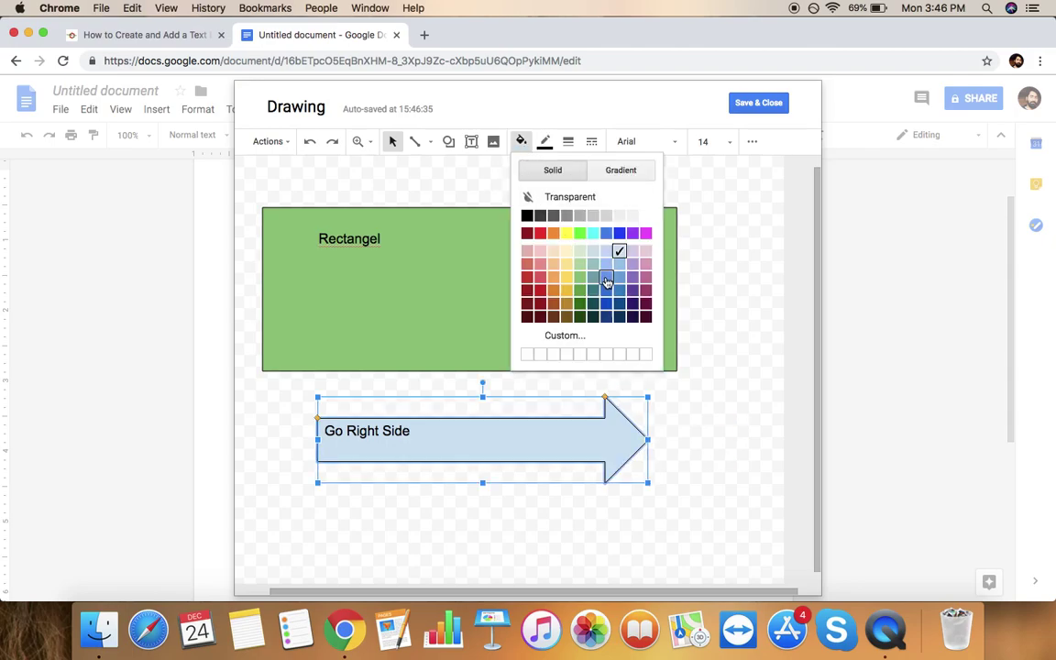
left_click(605, 277)
left_click(686, 325)
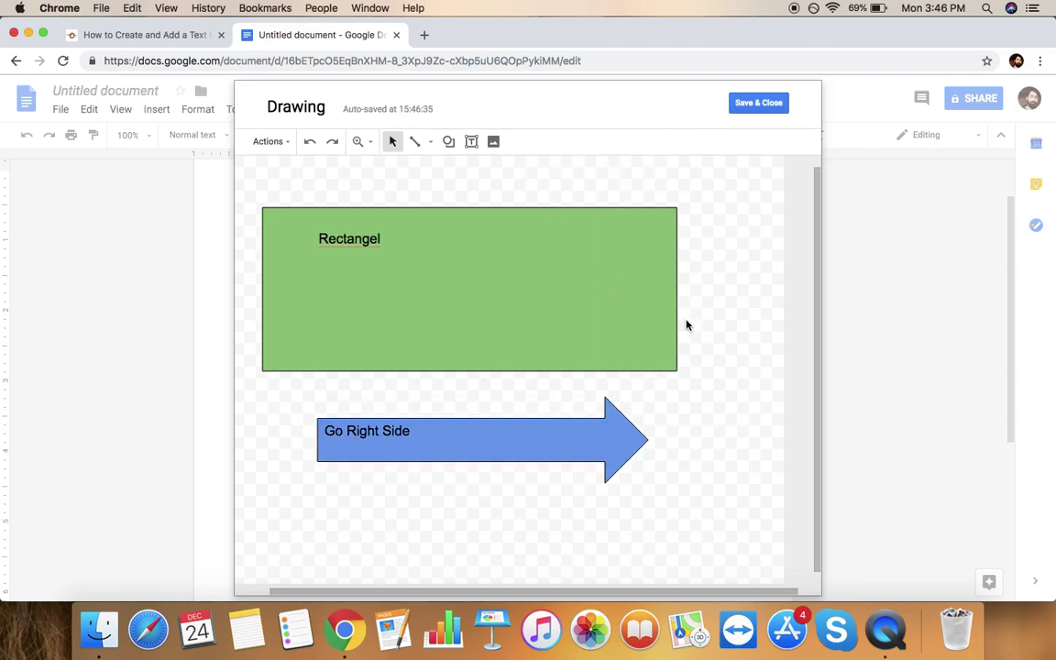
- Draw a speech callout below the blue arrow with an 'HI' text box across it
left_click(448, 141)
mouse_move(482, 206)
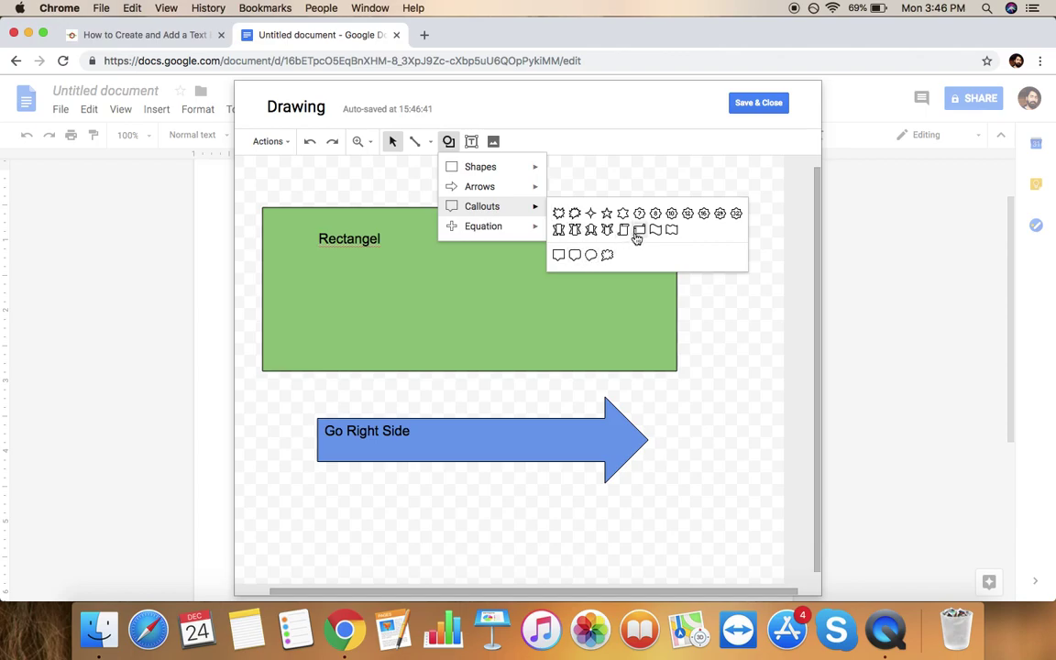
left_click(566, 254)
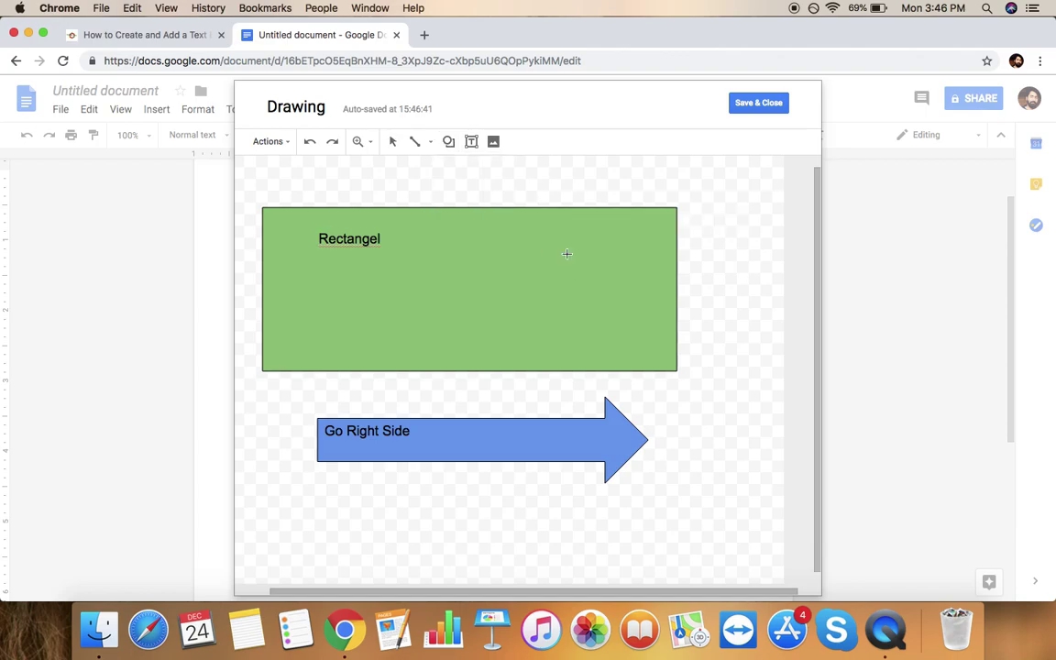
left_click_drag(300, 493, 471, 558)
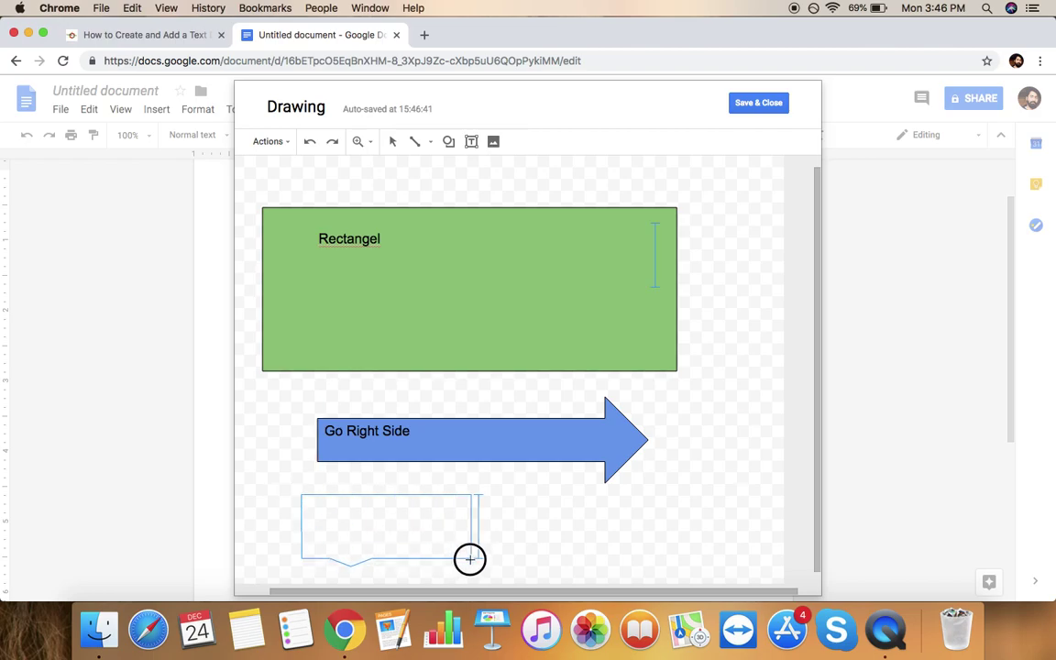
left_click(471, 141)
left_click_drag(365, 534, 787, 581)
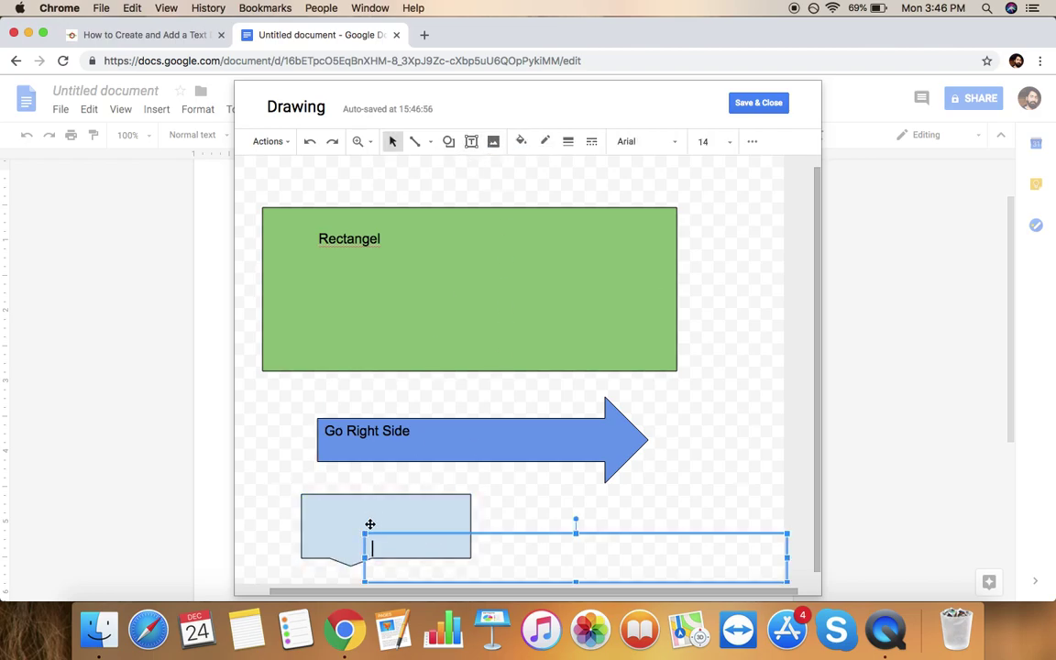
type("HI")
left_click(413, 549)
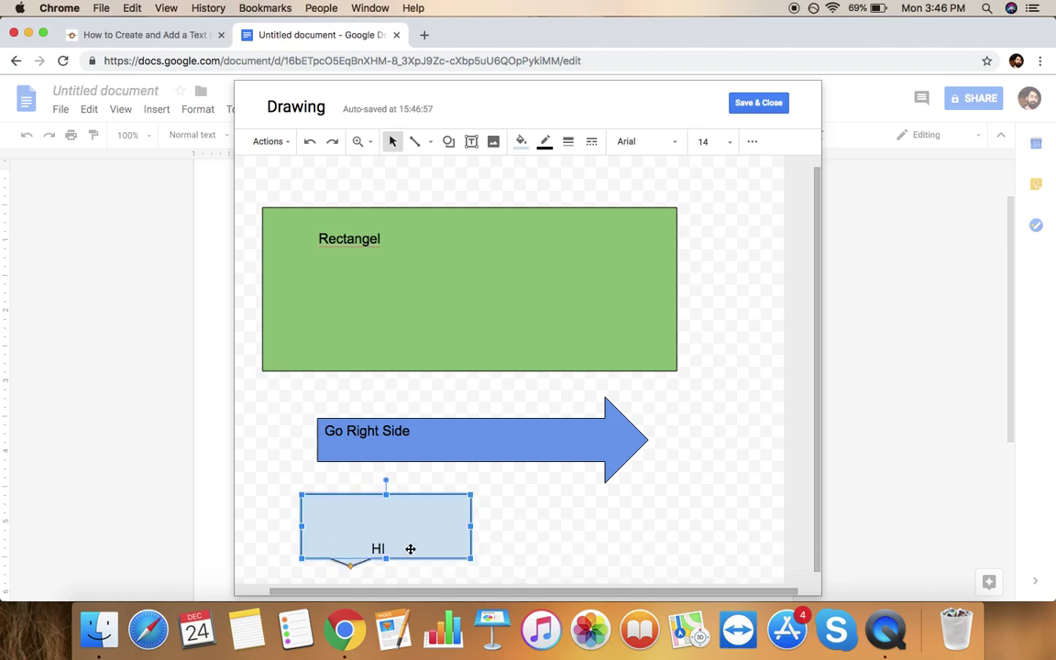
left_click(513, 523)
- Fill the callout purple after trying green and dark blue, then save the drawing
left_click(410, 512)
left_click(521, 141)
left_click(580, 237)
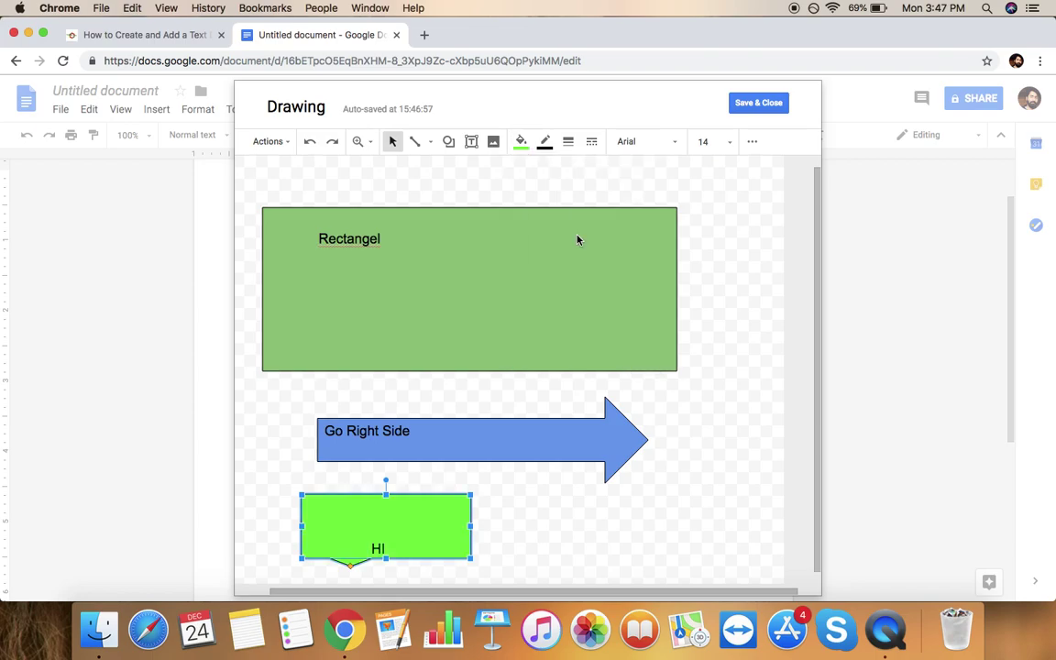
left_click(600, 525)
left_click(455, 512)
left_click(520, 141)
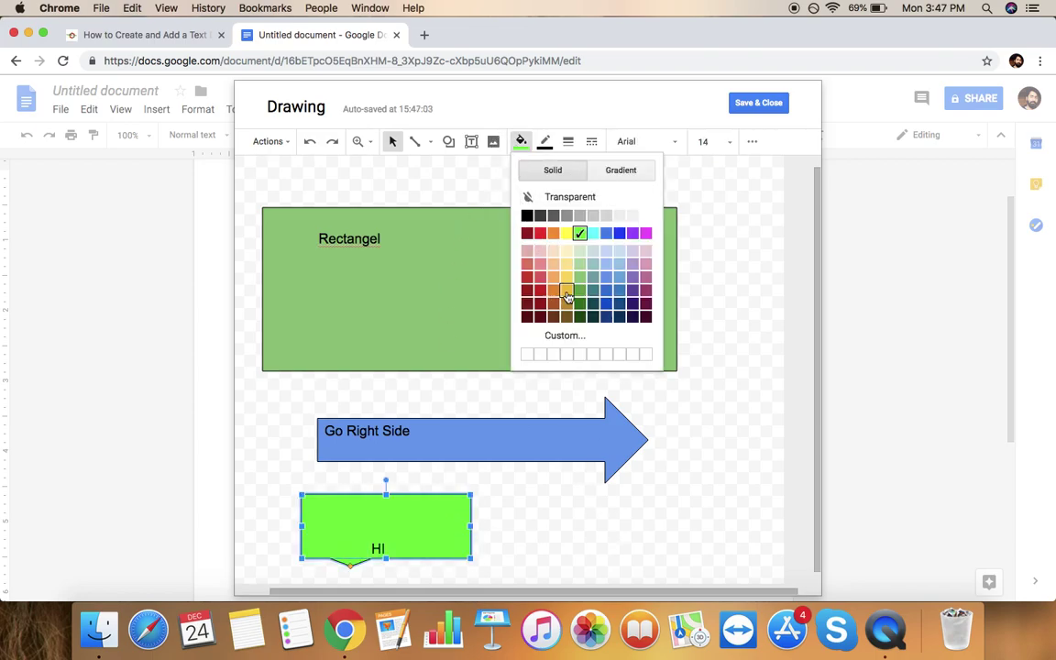
left_click(605, 293)
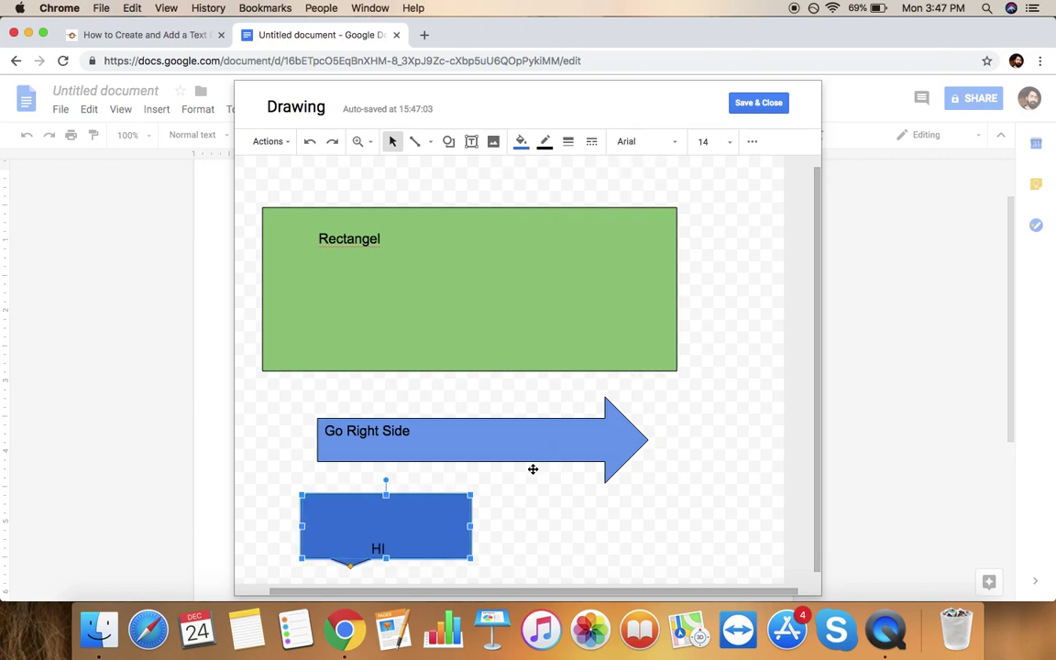
left_click(520, 141)
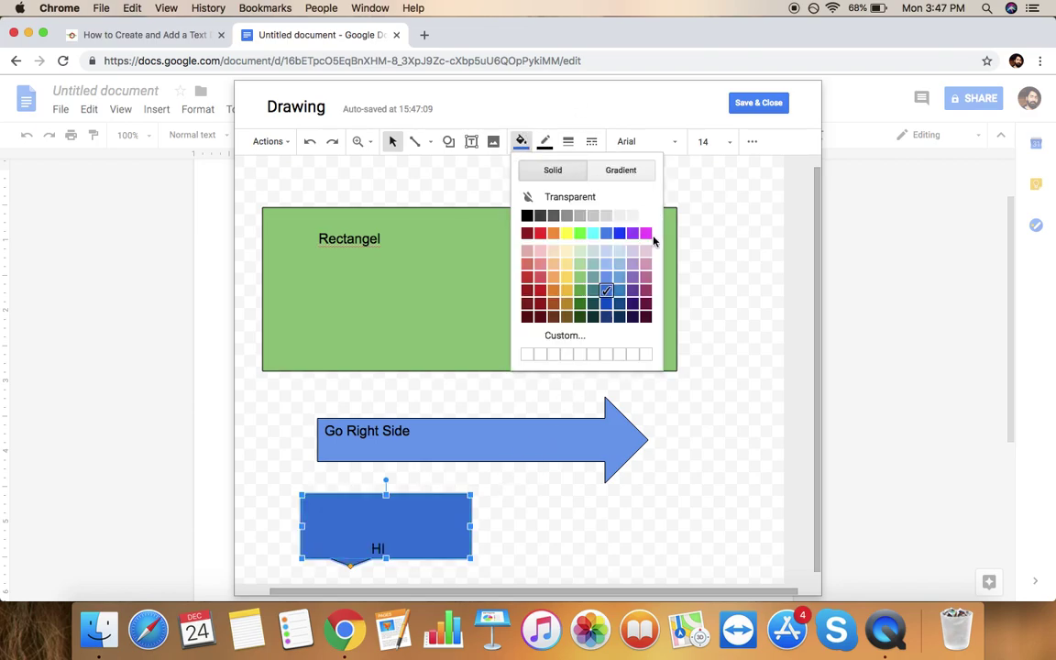
left_click(646, 285)
left_click(618, 483)
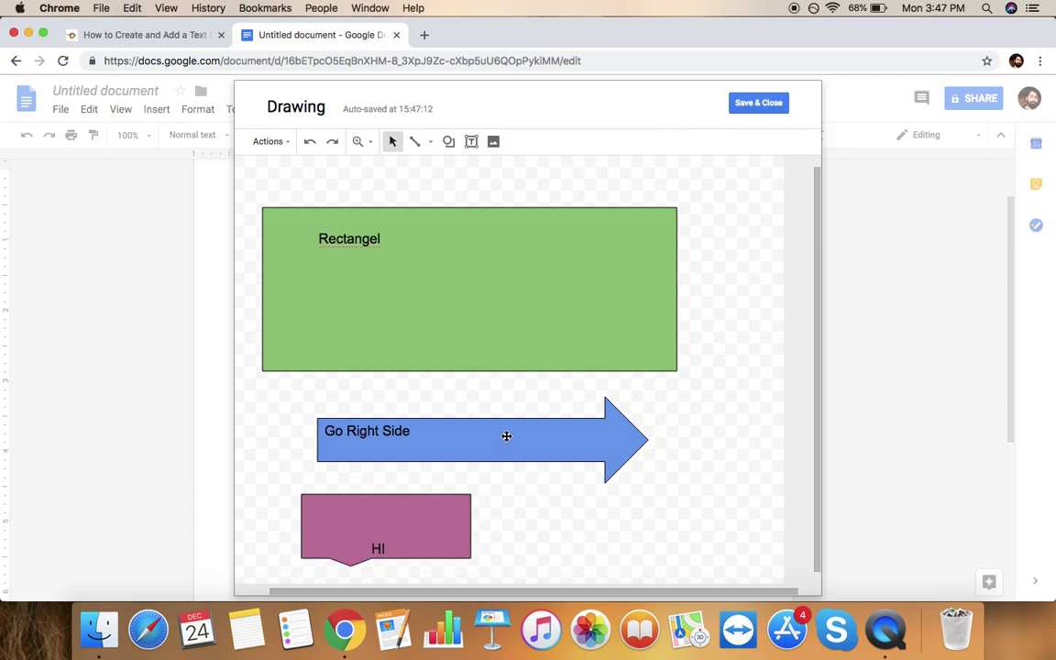
left_click(761, 105)
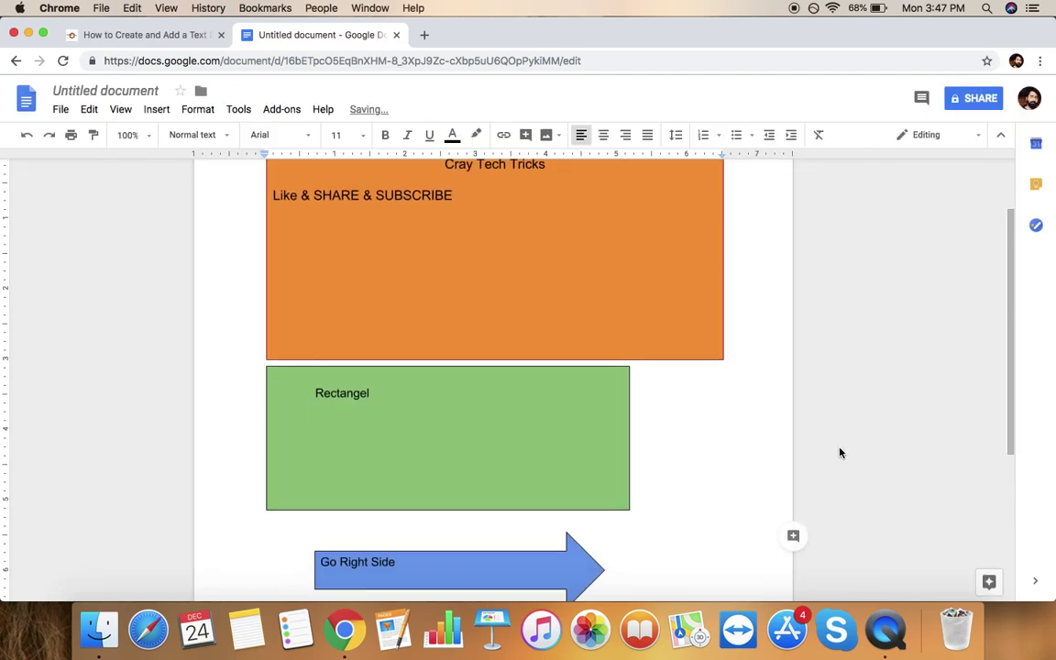
- Check the inserted shapes, then return to the 'How to Create and Add a Text Box' article tab
scroll(838, 452, "down", 1)
scroll(839, 452, "down", 2)
scroll(839, 452, "down", 3)
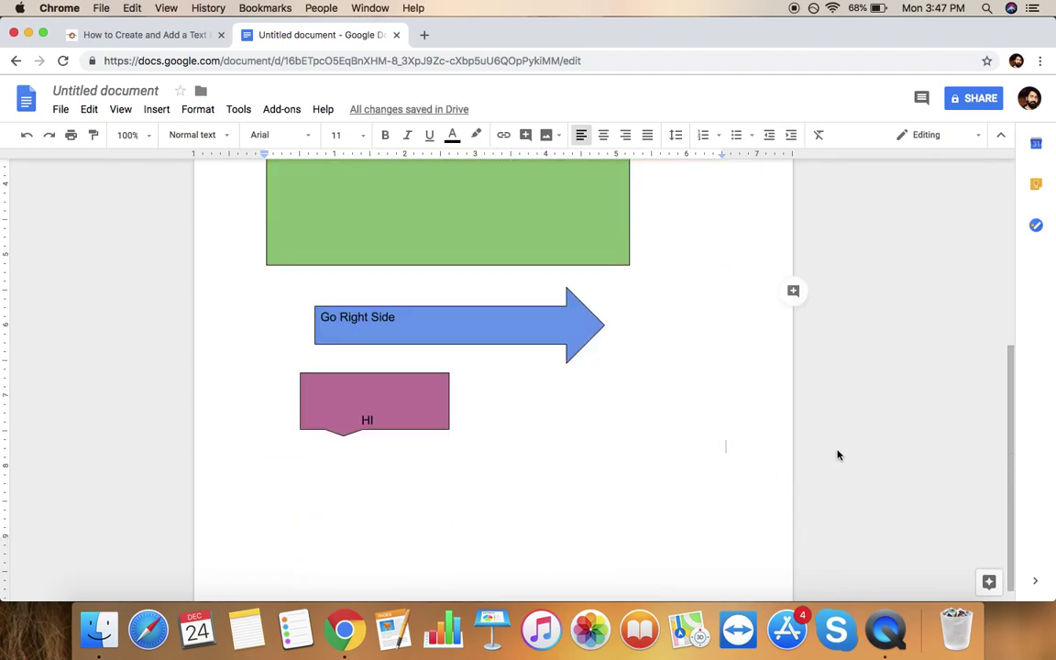
scroll(837, 455, "up", 1)
scroll(837, 454, "up", 1)
scroll(837, 455, "up", 1)
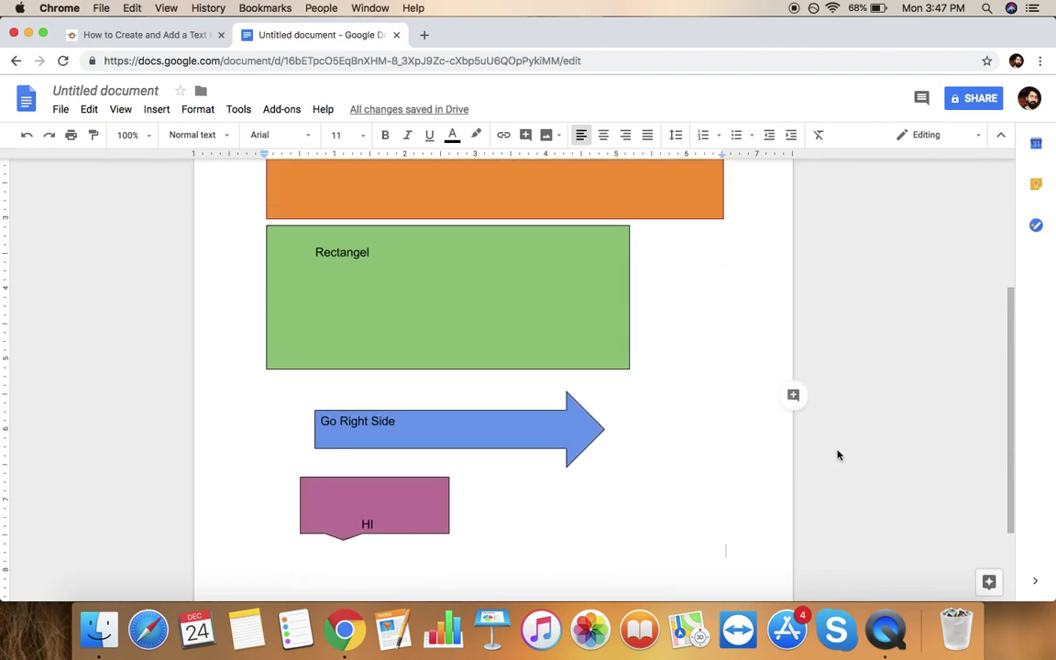
scroll(837, 455, "up", 2)
scroll(837, 455, "up", 1)
scroll(836, 455, "up", 1)
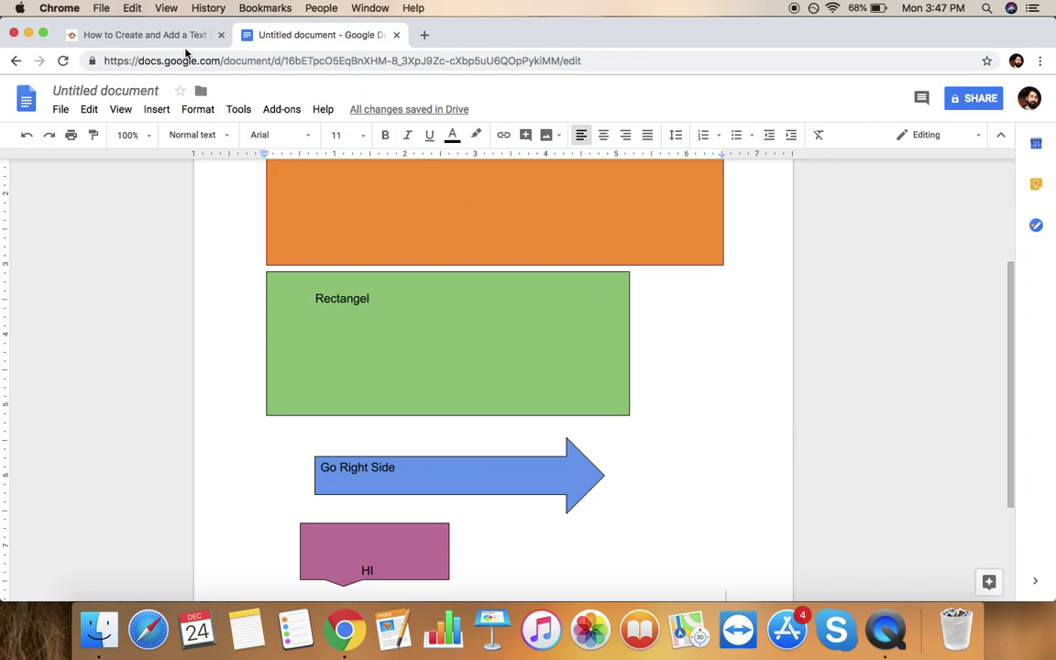
left_click(174, 44)
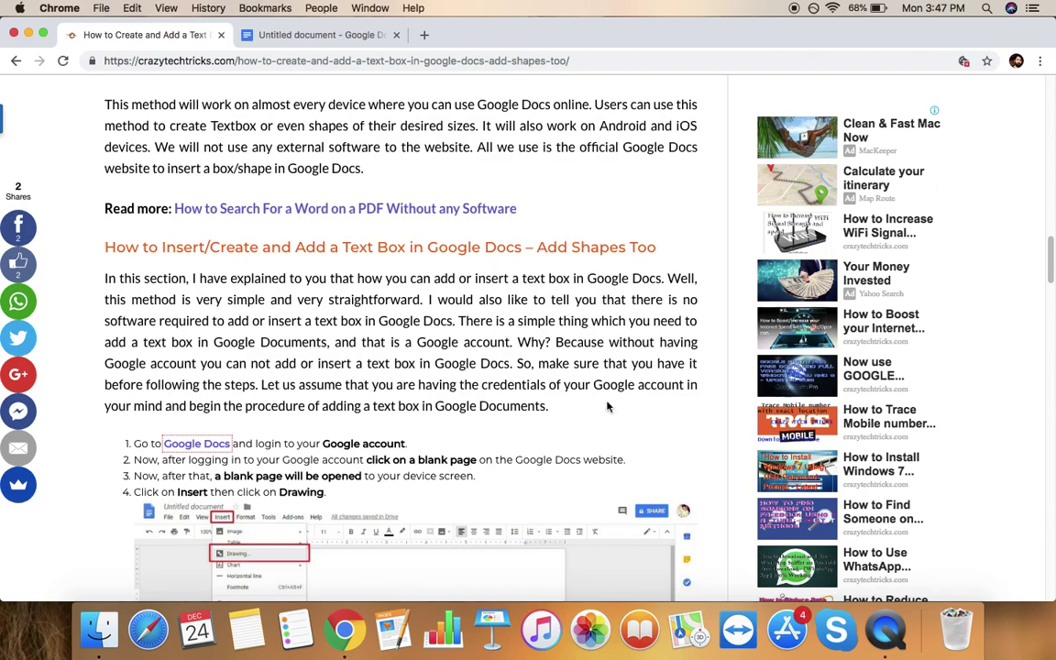
- Skim the text-box tutorial article, then follow the site logo to crazytechtricks.com
scroll(670, 415, "down", 10)
scroll(606, 440, "down", 5)
scroll(607, 447, "down", 5)
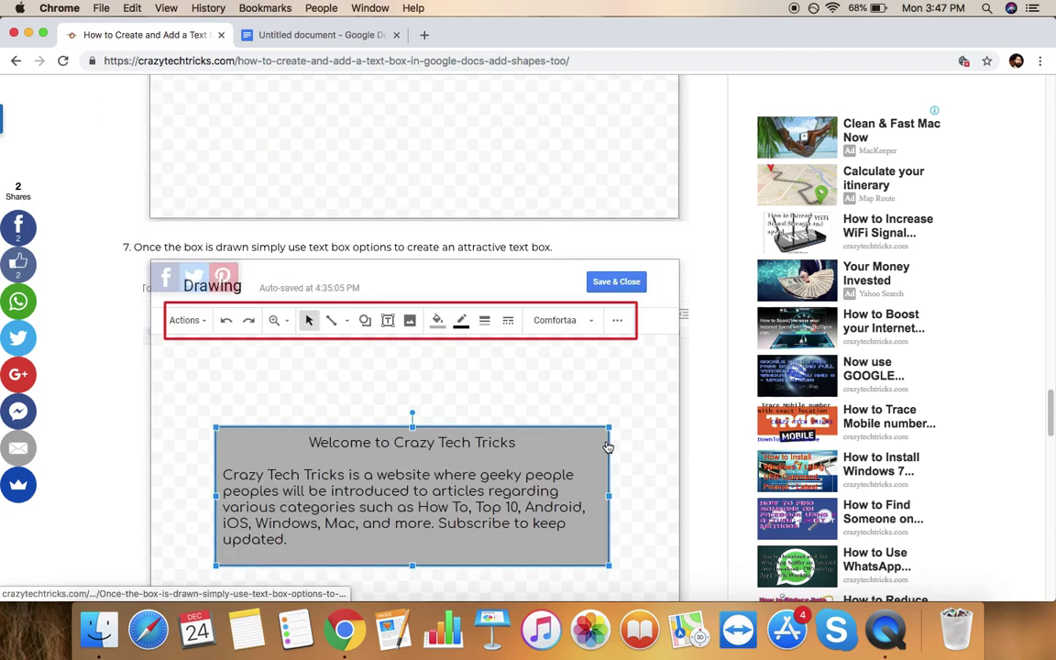
scroll(607, 448, "down", 5)
scroll(606, 444, "up", 5)
scroll(607, 444, "up", 20)
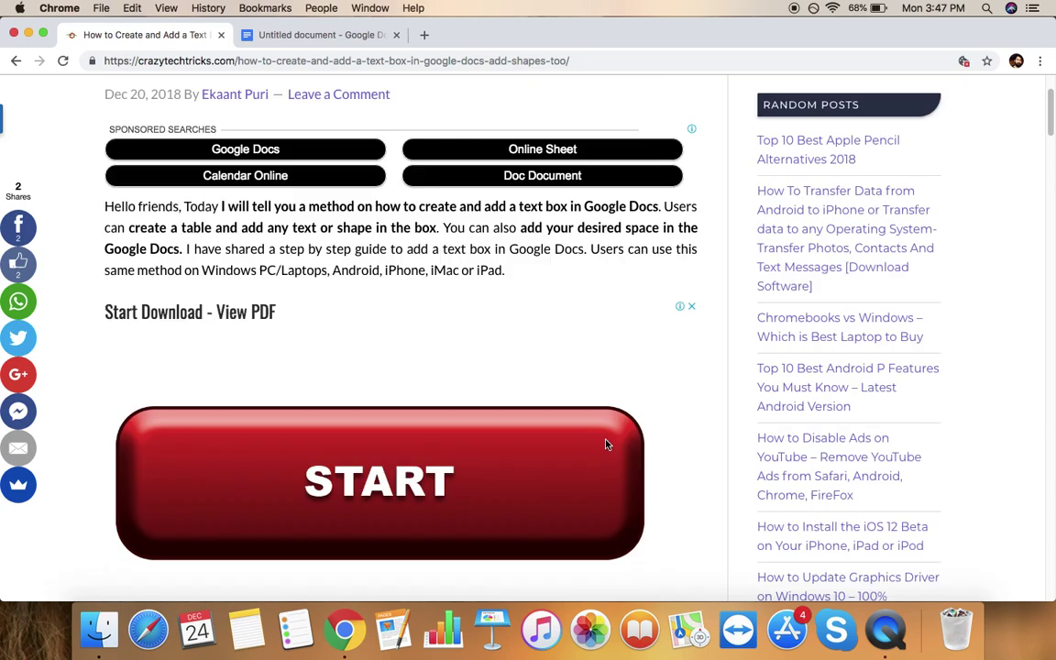
left_click(229, 112)
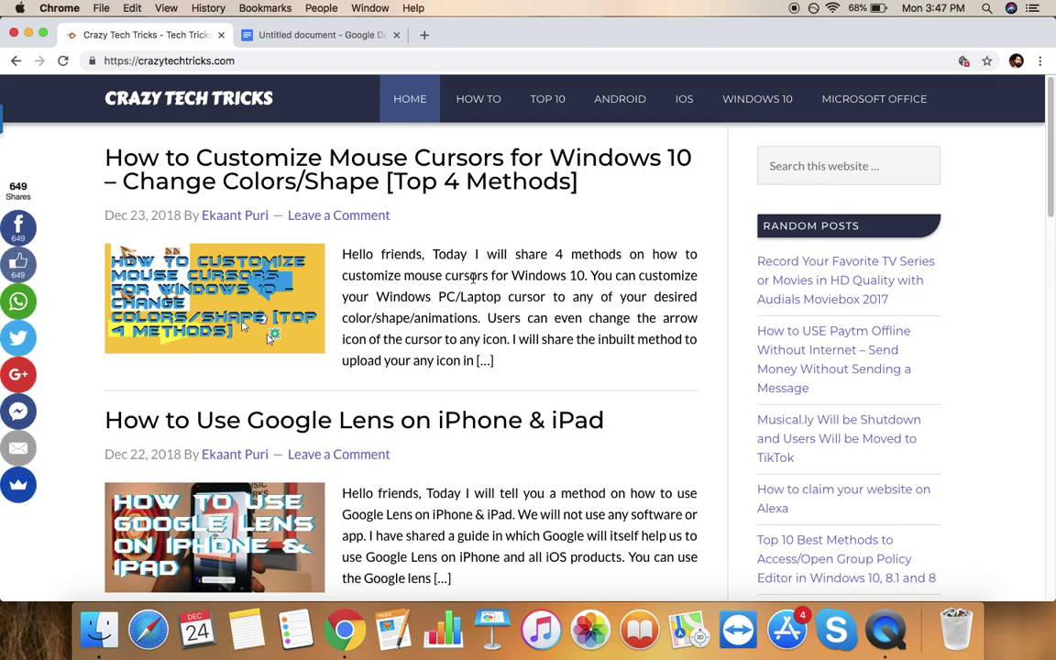
- Browse the Crazy Tech Tricks homepage's recent posts, from bottom back to top
scroll(473, 277, "down", 5)
scroll(475, 280, "down", 5)
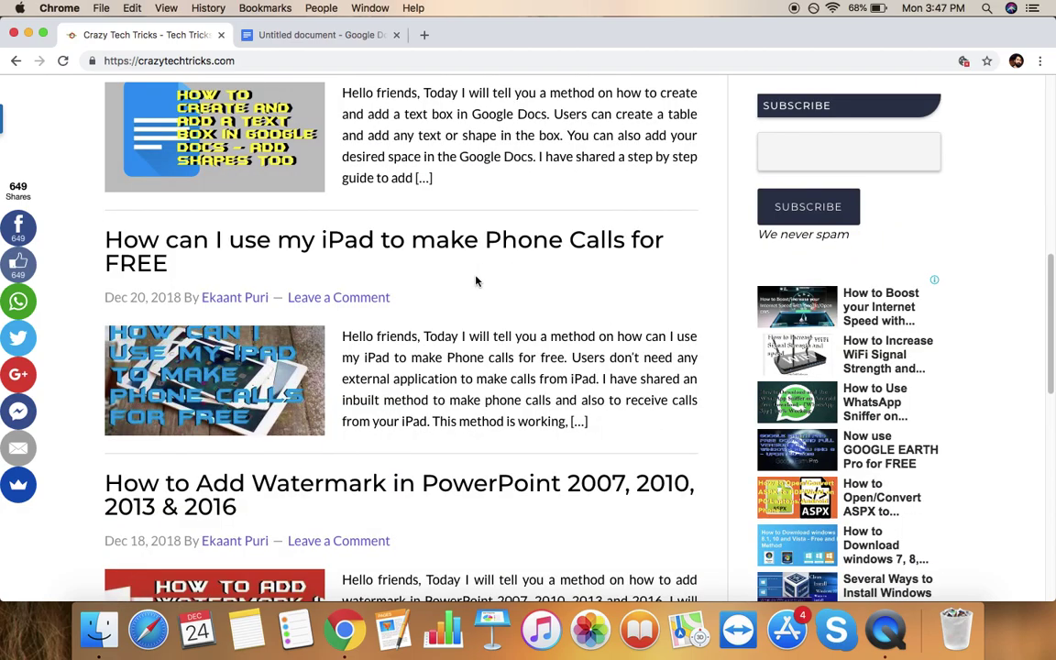
scroll(475, 281, "down", 3)
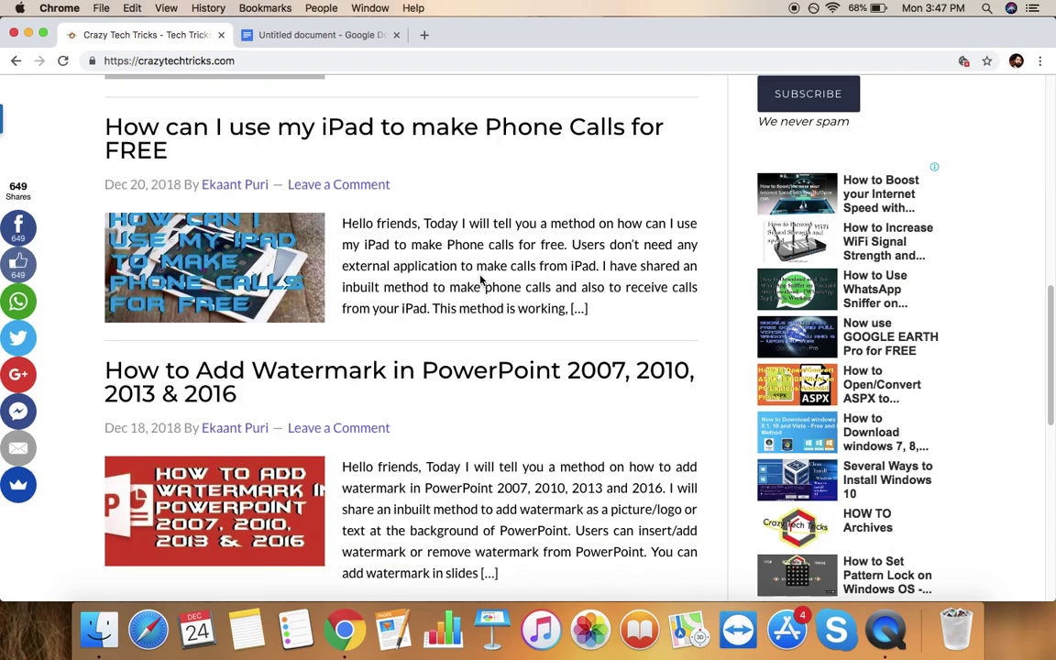
key("End")
key("Home")
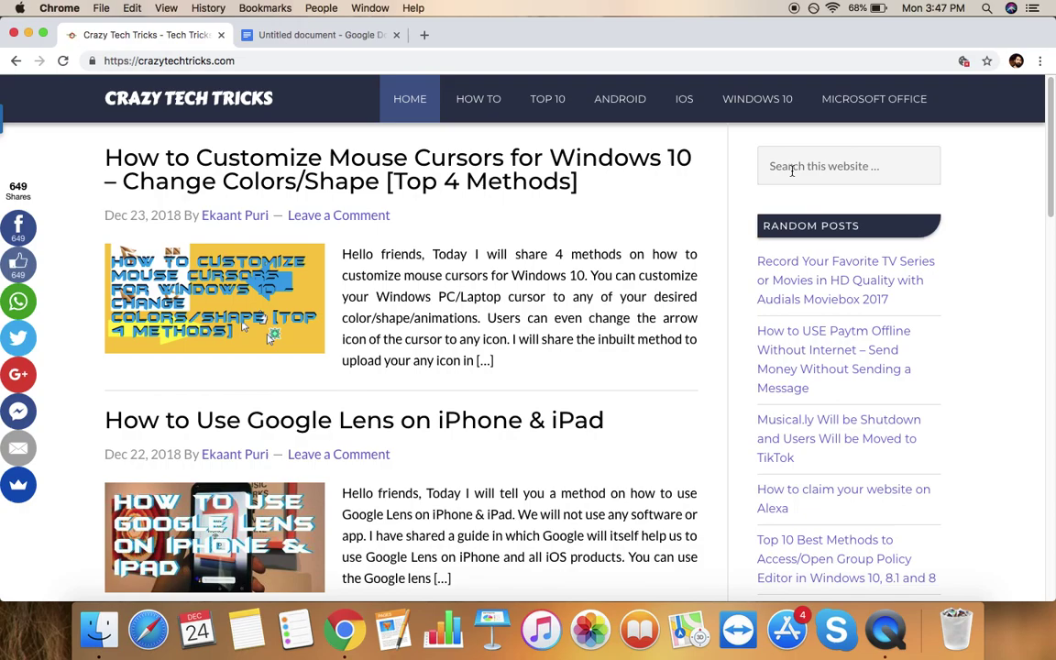
scroll(580, 309, "down", 10)
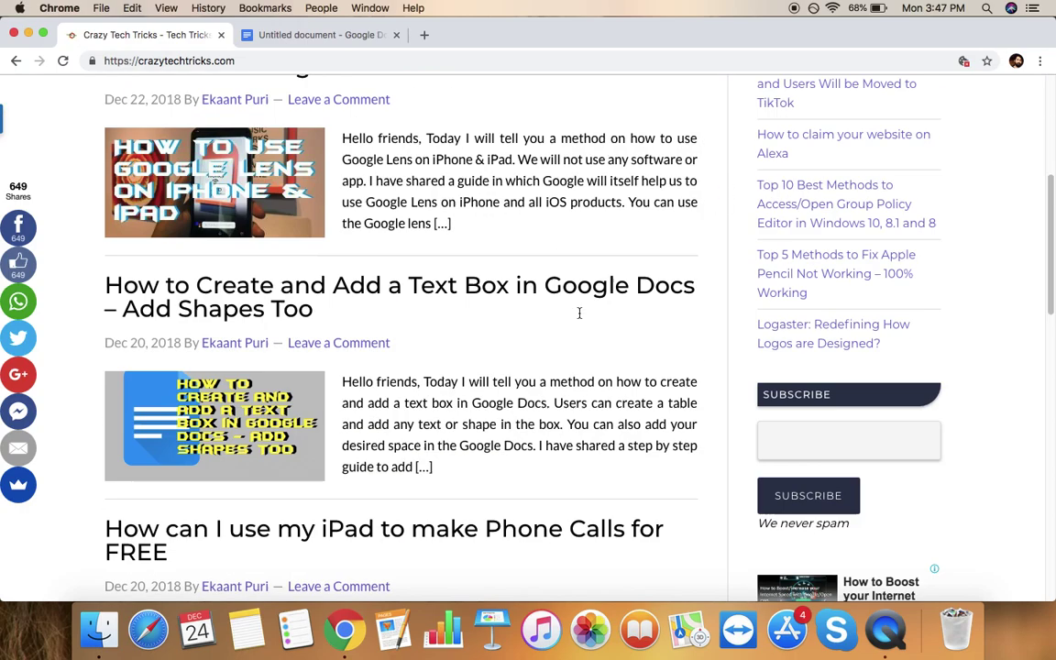
scroll(580, 312, "down", 15)
scroll(579, 317, "down", 13)
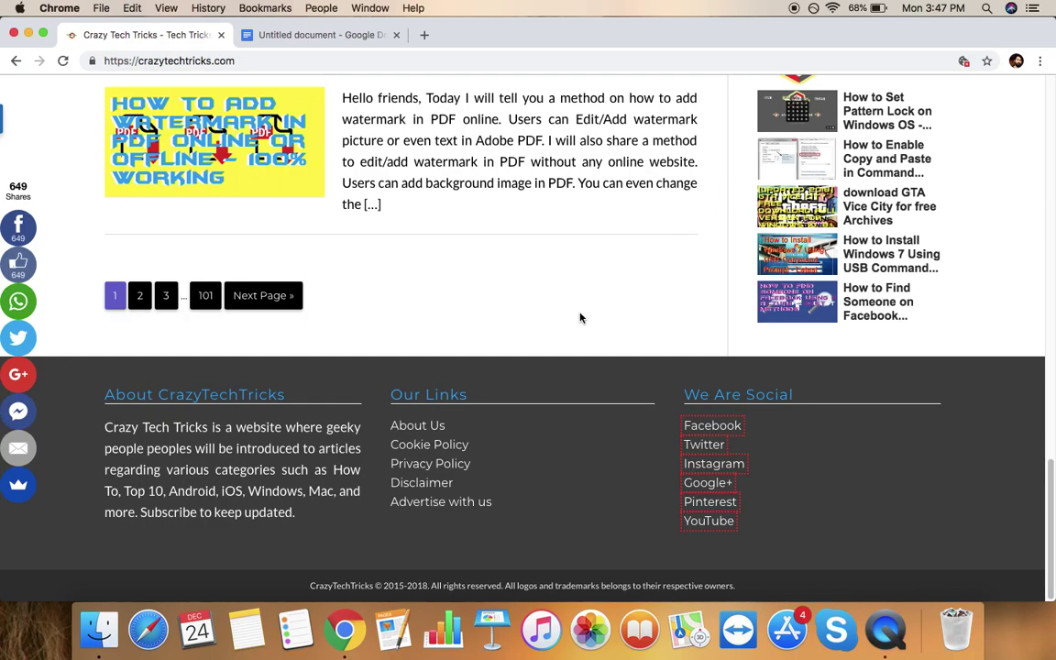
scroll(579, 316, "up", 15)
scroll(581, 312, "up", 15)
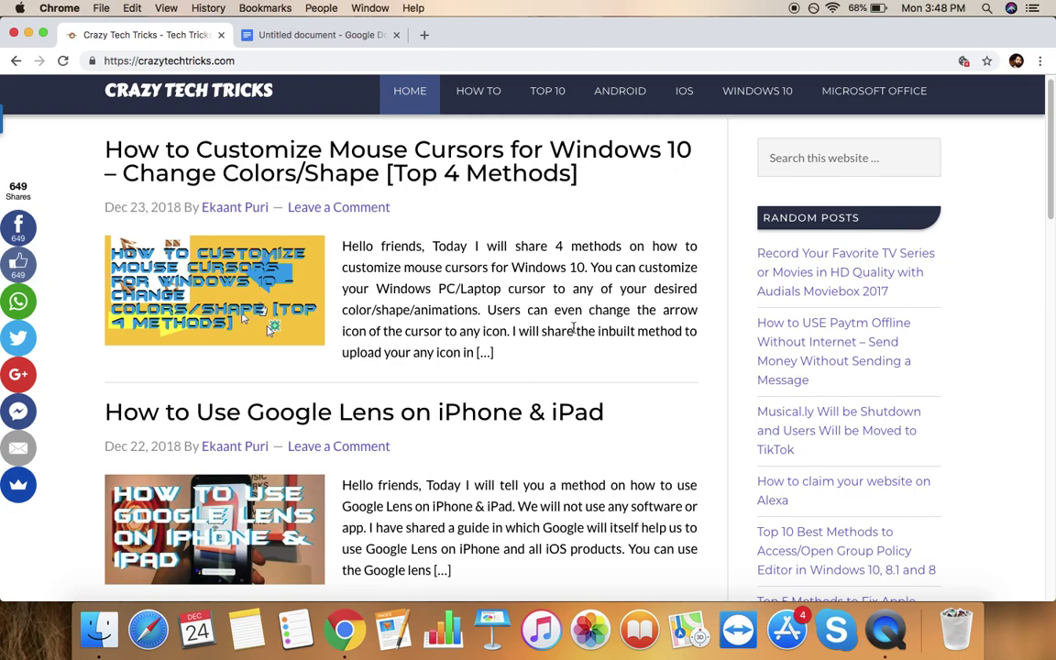
scroll(574, 327, "up", 1)
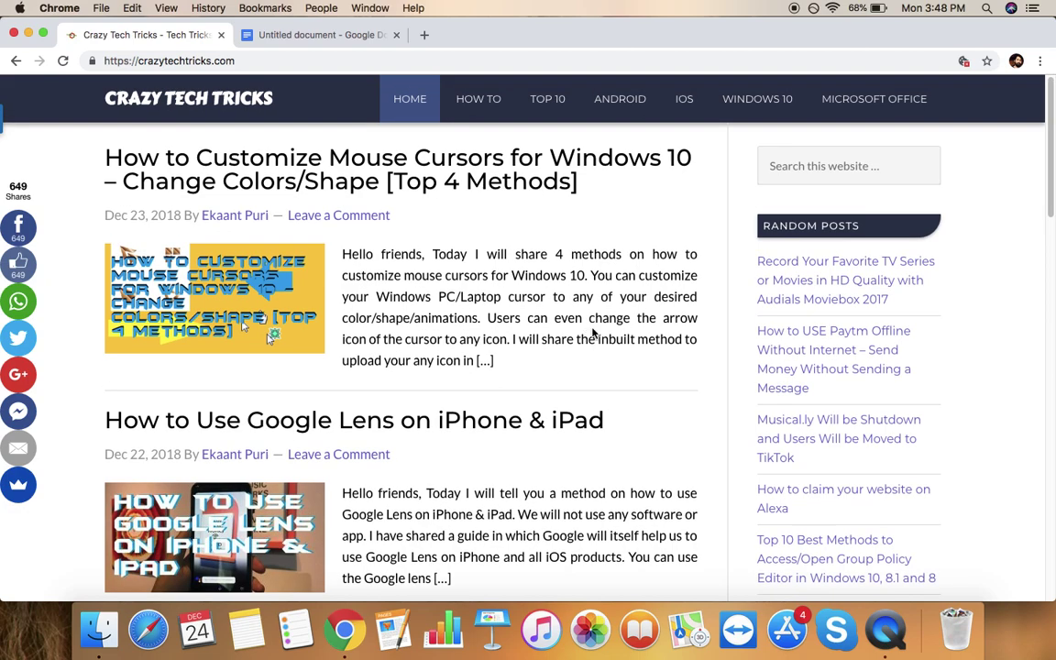